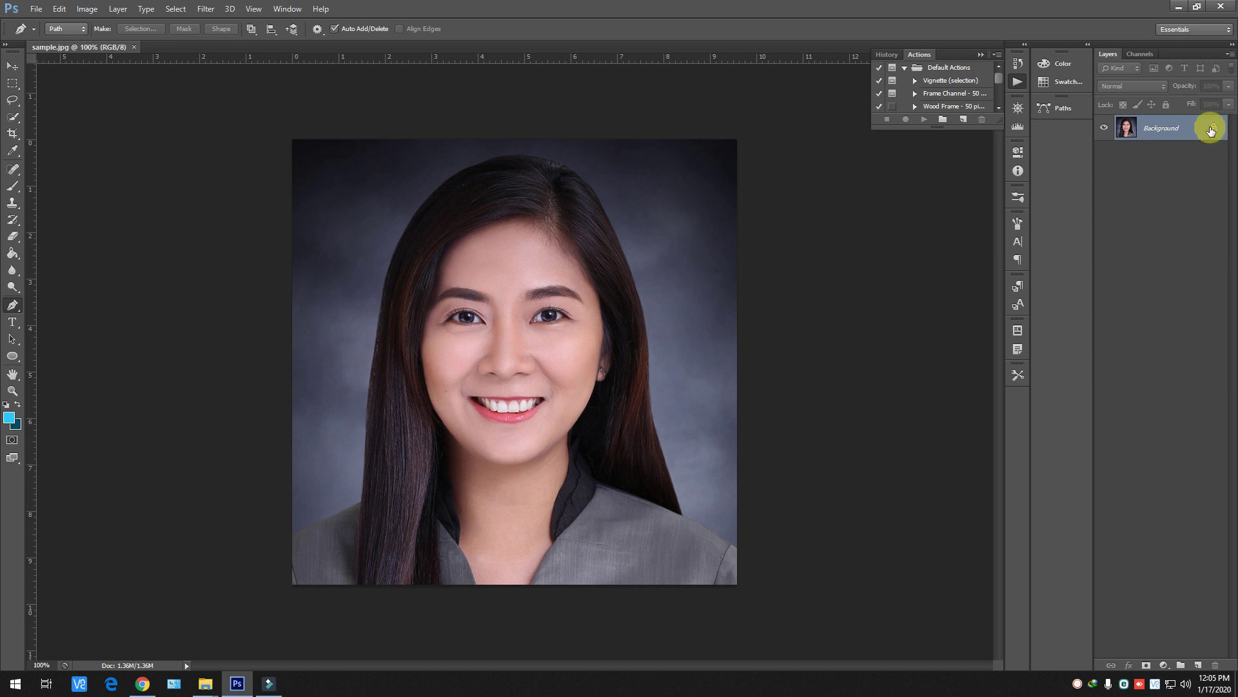
# Drag the Background layer's lock icon to the trash, converting it to editable Layer 0.
pyautogui.moveTo(1217, 131); pyautogui.dragTo(1222, 668)
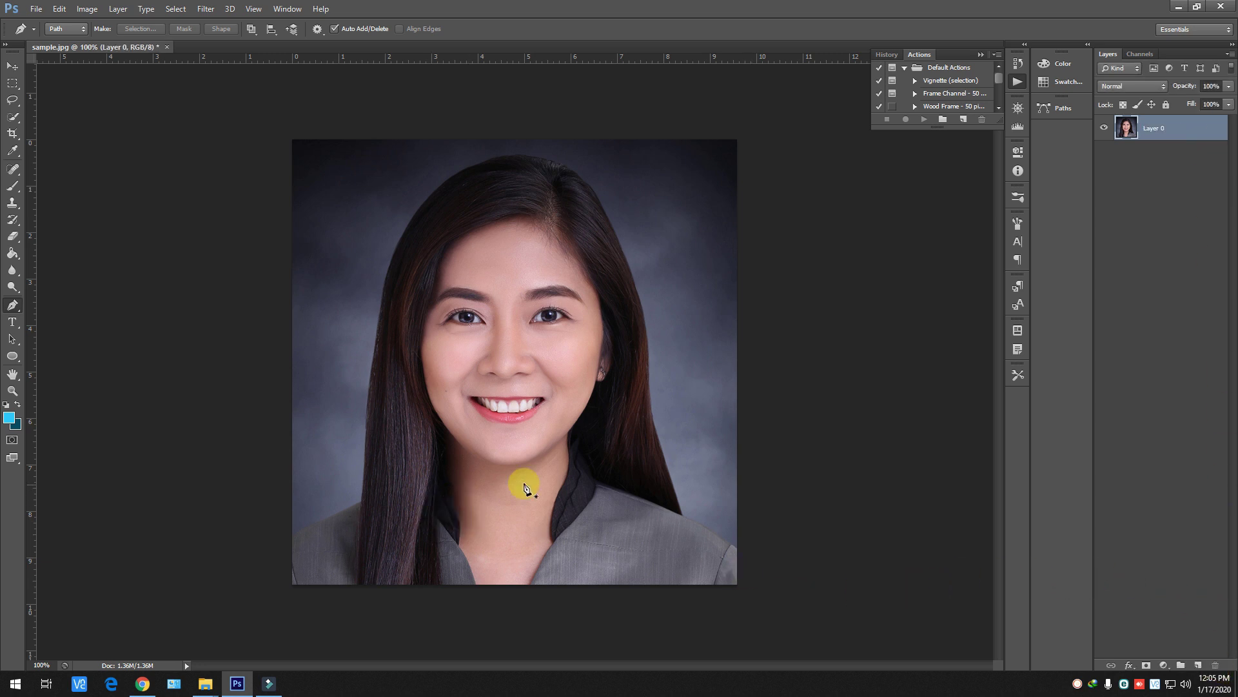
# Zoom to 300% on the left shoulder where it meets the hair.
pyautogui.hotkey('ctrl', '+')
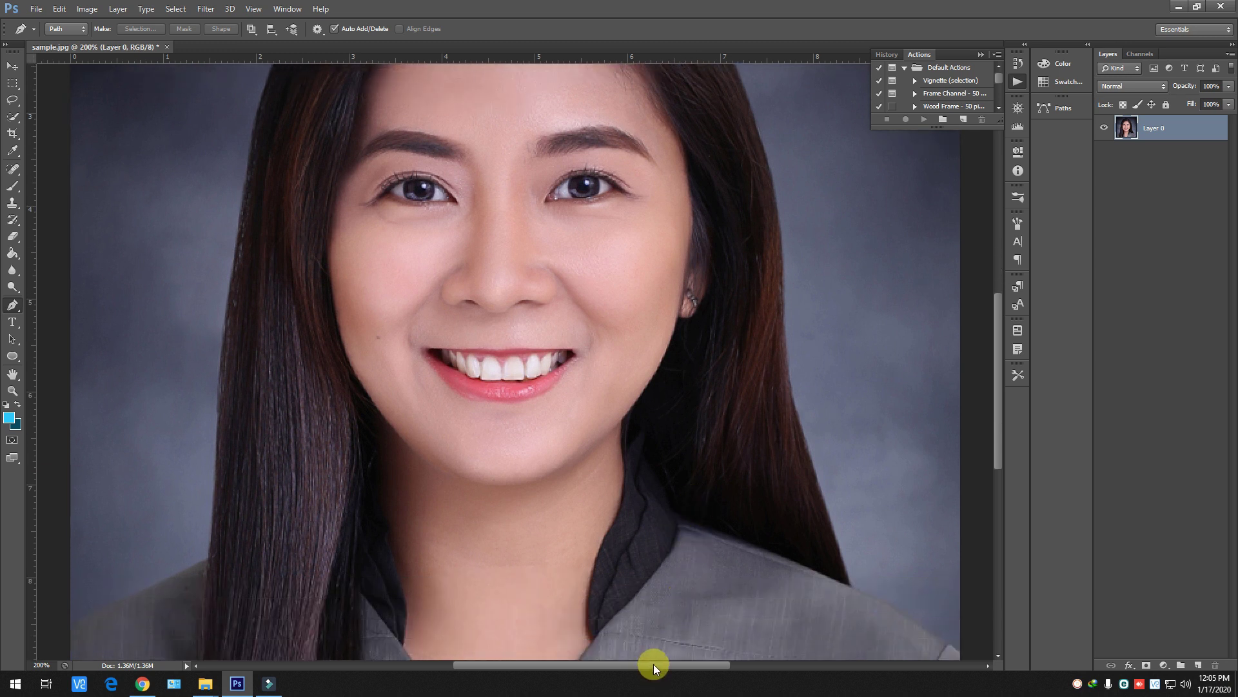
pyautogui.moveTo(653, 664); pyautogui.dragTo(560, 664)
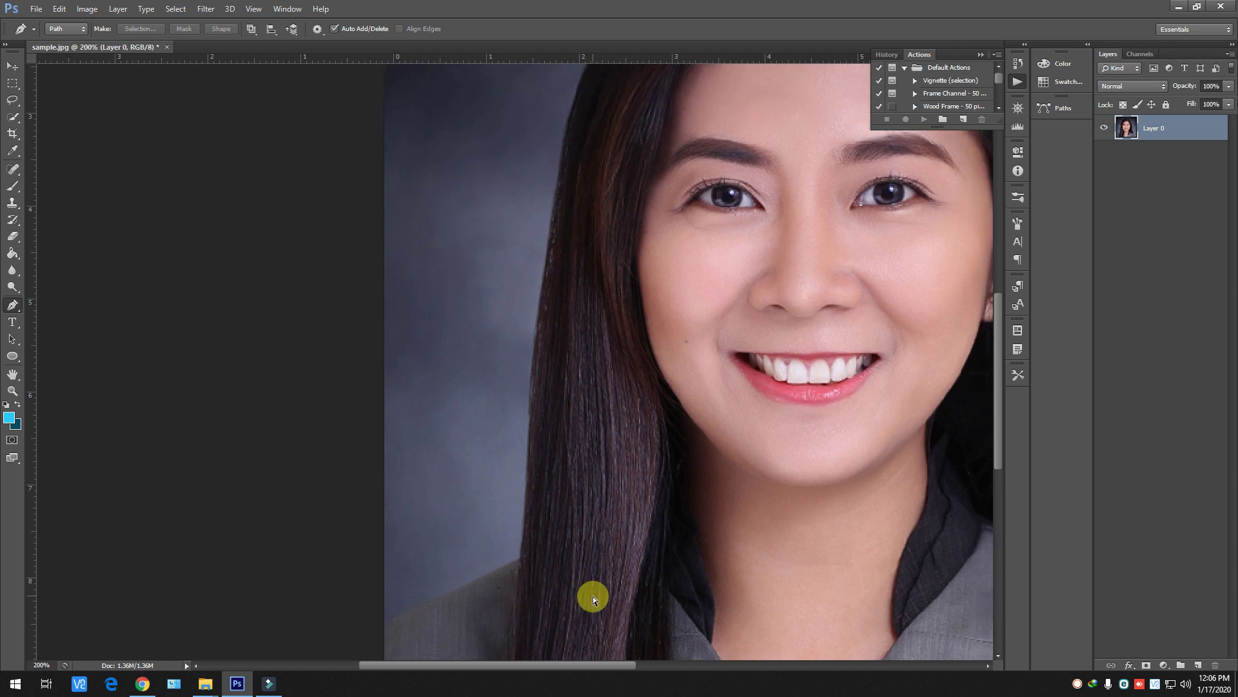
pyautogui.hotkey('ctrl', '-')
pyautogui.hotkey('ctrl', '+')
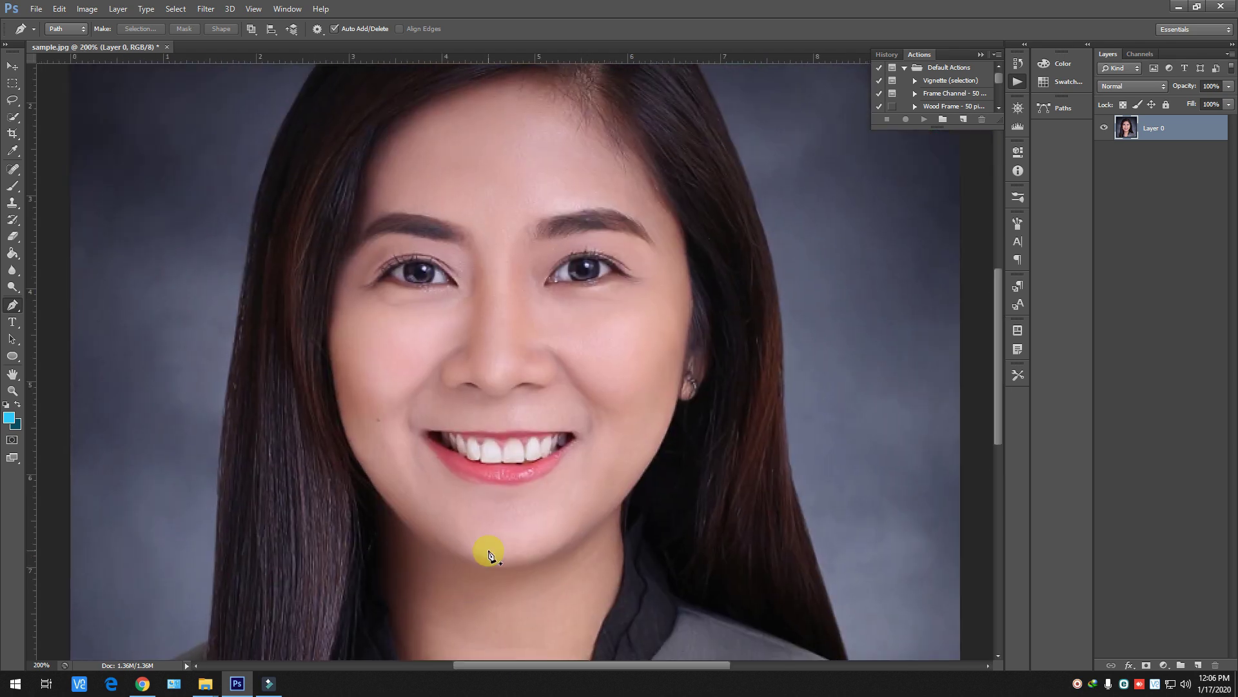
pyautogui.moveTo(582, 665); pyautogui.dragTo(470, 665)
pyautogui.scroll(3, 484, 561)
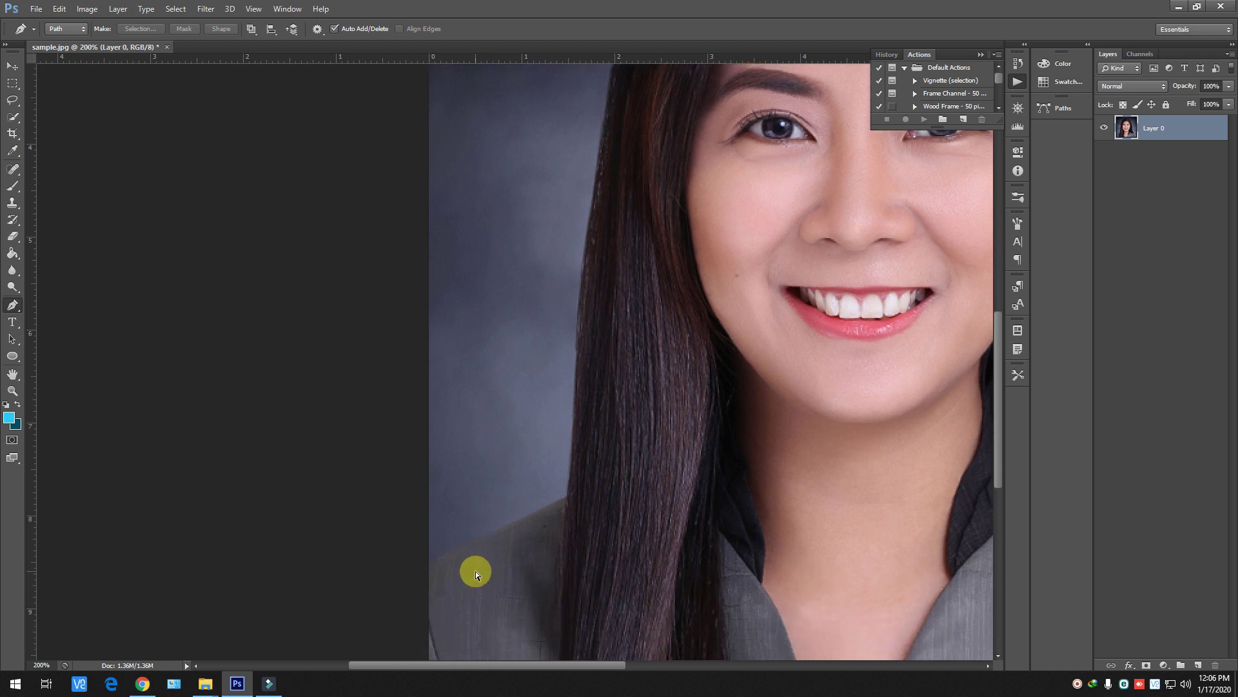
pyautogui.scroll(-3, 489, 574)
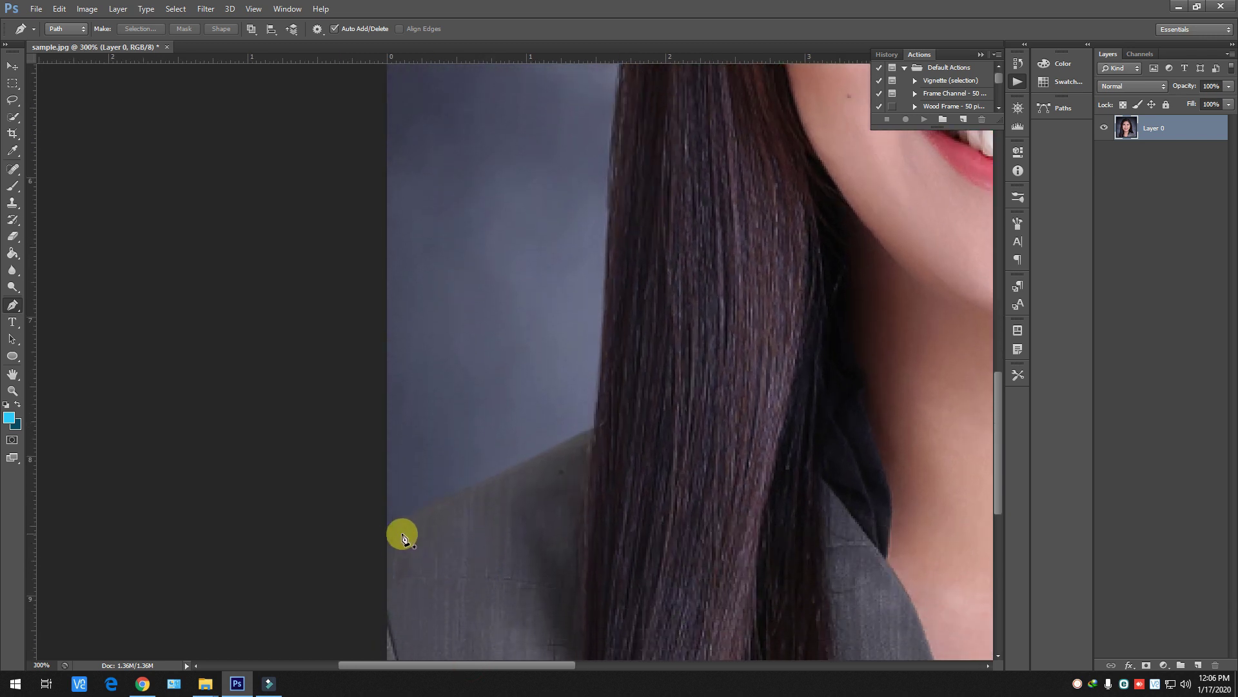
# Place path anchors along the left shoulder to where it meets the hair, then up the hair edge.
pyautogui.click(369, 537)
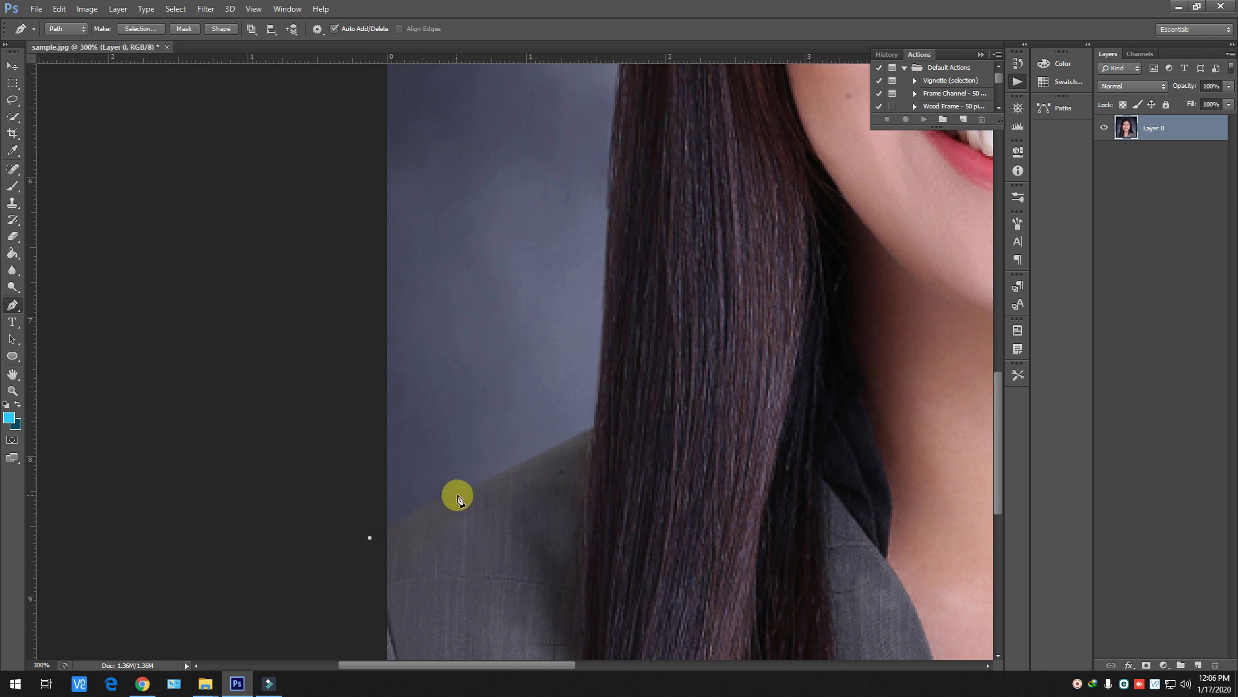
pyautogui.moveTo(491, 479)
pyautogui.mouseDown()
pyautogui.moveTo(524, 476)
pyautogui.moveTo(512, 514)
pyautogui.moveTo(517, 462)
pyautogui.mouseUp()
pyautogui.click(592, 427)
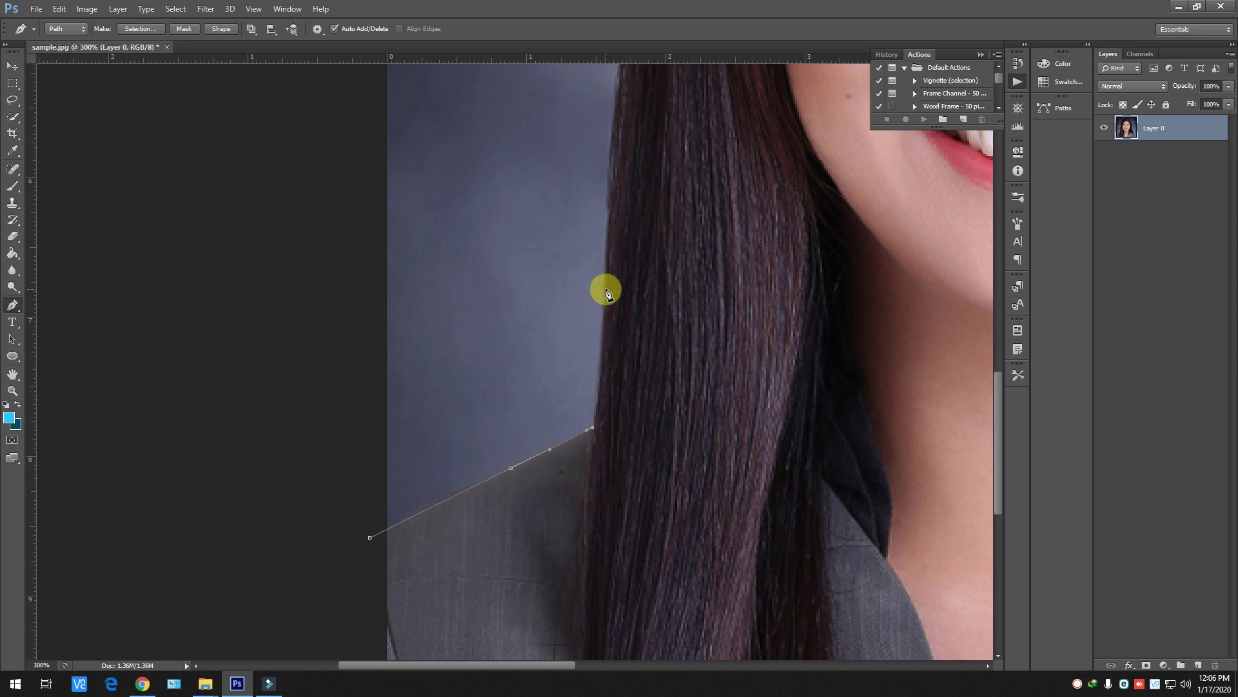
pyautogui.click(610, 232)
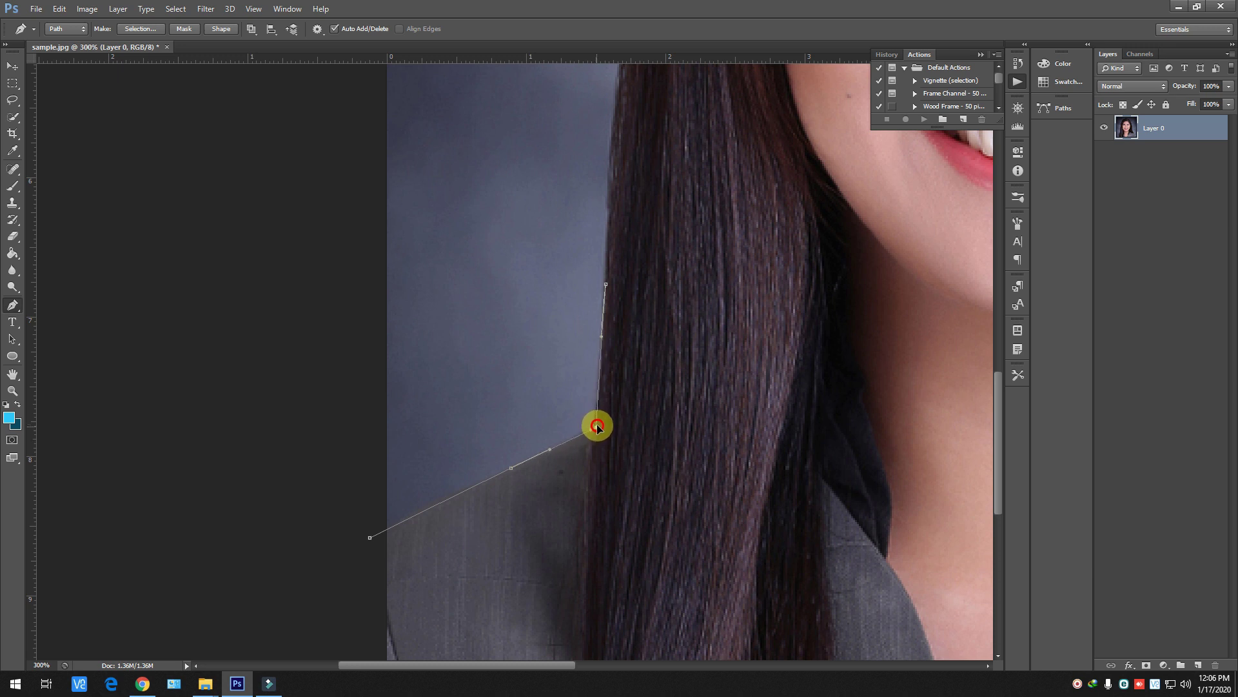
pyautogui.moveTo(594, 434); pyautogui.dragTo(592, 426)
pyautogui.scroll(1, 594, 426)
pyautogui.scroll(1, 614, 429)
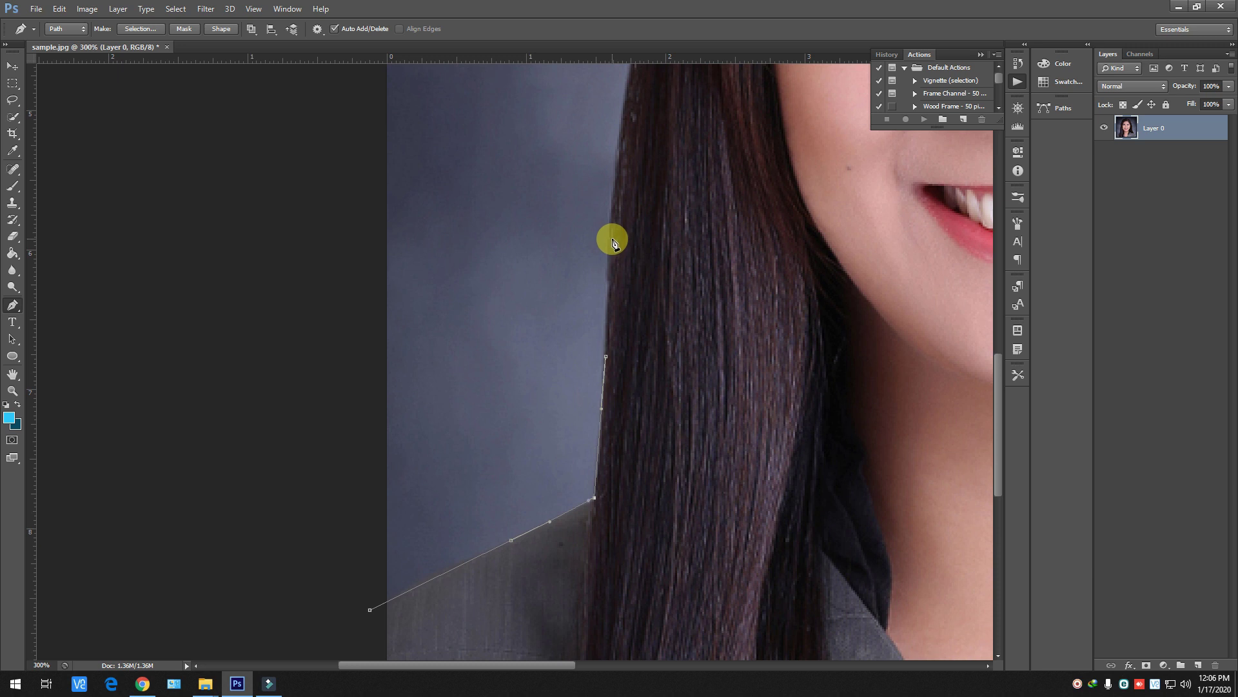
# Add a curved anchor higher up and bend it to hug the hair's outer edge.
pyautogui.moveTo(611, 238); pyautogui.dragTo(602, 192)
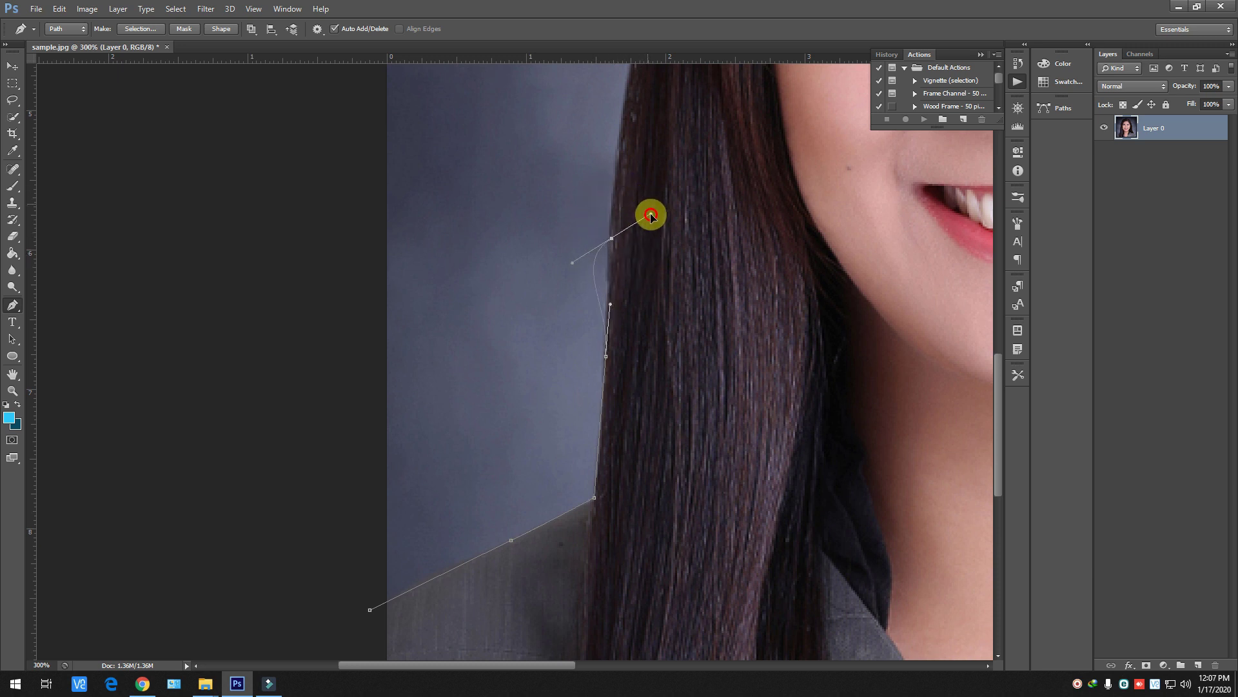
pyautogui.moveTo(602, 192)
pyautogui.mouseDown()
pyautogui.moveTo(609, 198)
pyautogui.moveTo(574, 203)
pyautogui.mouseUp()
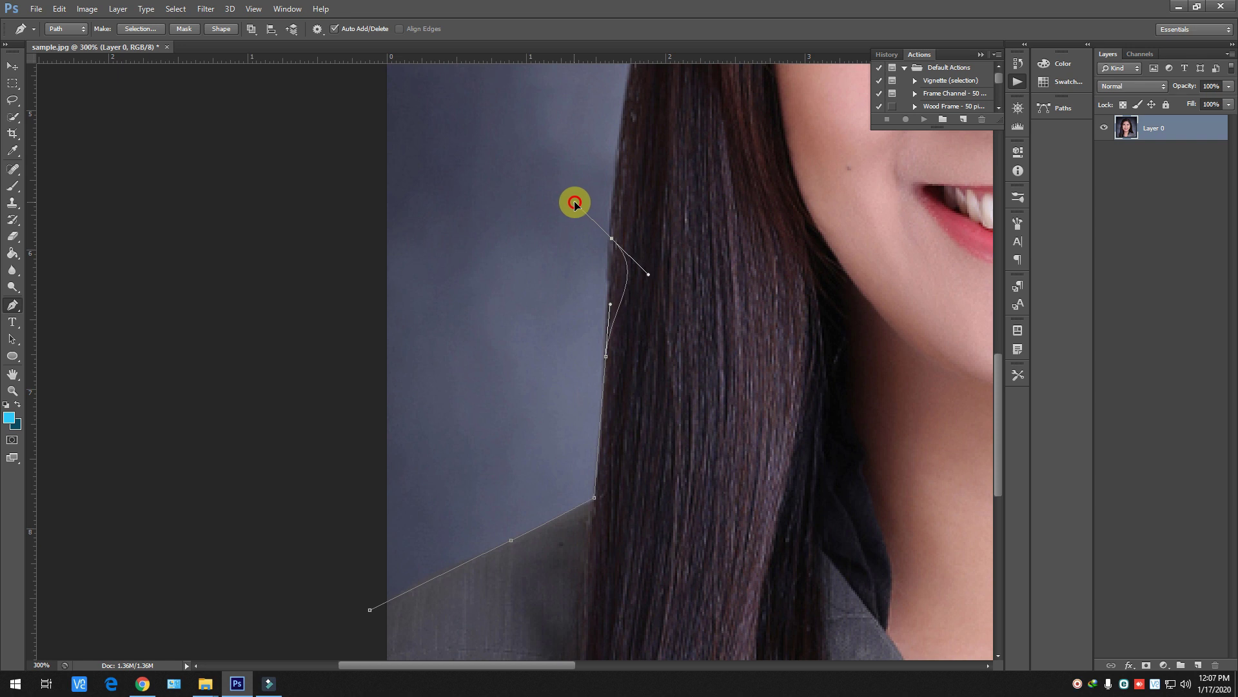
pyautogui.moveTo(575, 204)
pyautogui.mouseDown()
pyautogui.moveTo(643, 216)
pyautogui.moveTo(617, 198)
pyautogui.mouseUp()
pyautogui.scroll(2, 615, 193)
pyautogui.scroll(2, 663, 221)
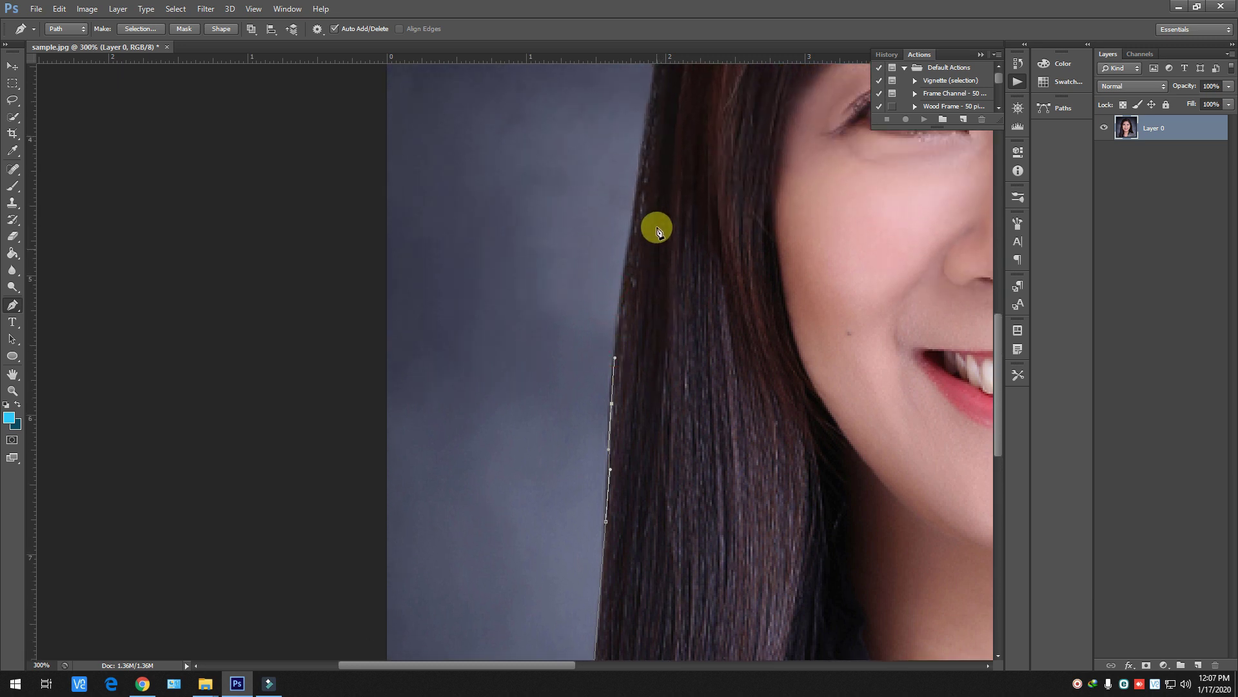
pyautogui.scroll(2, 655, 226)
# Add a curved anchor along the outer hair, undoing a misplaced point near the top.
pyautogui.moveTo(653, 136); pyautogui.dragTo(659, 92)
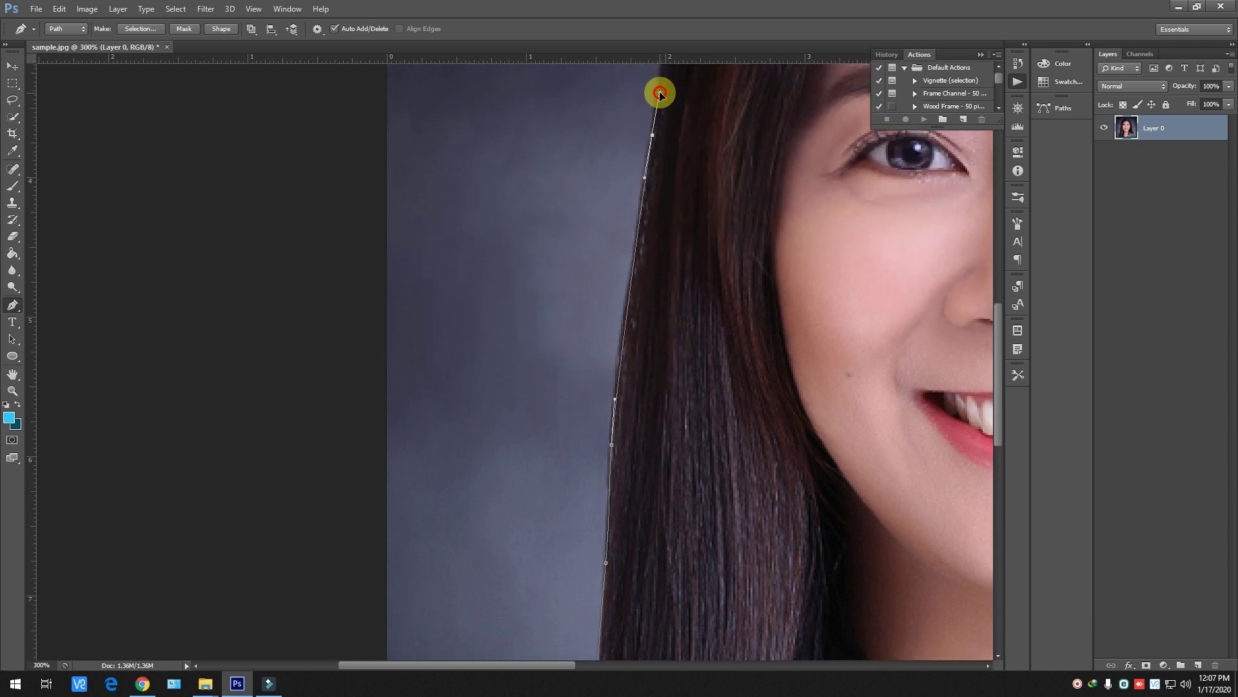
pyautogui.scroll(3, 703, 160)
pyautogui.hotkey('ctrl', '-')
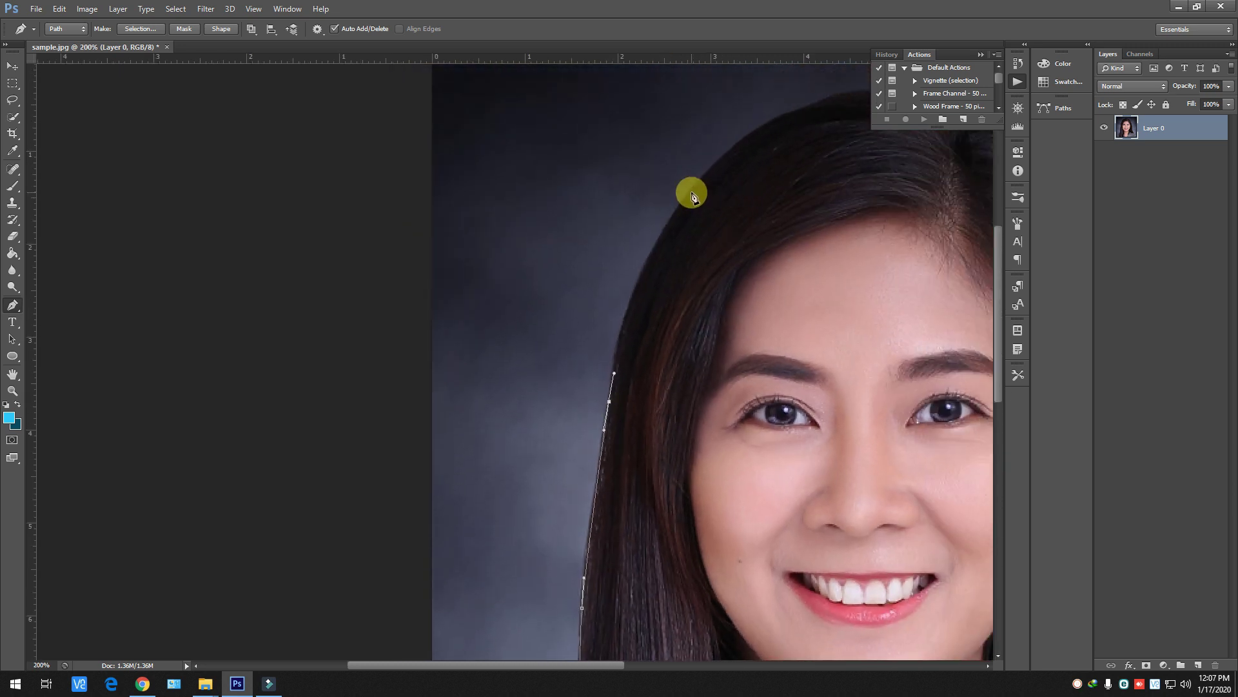
pyautogui.hotkey('ctrl', '+')
pyautogui.scroll(1, 742, 387)
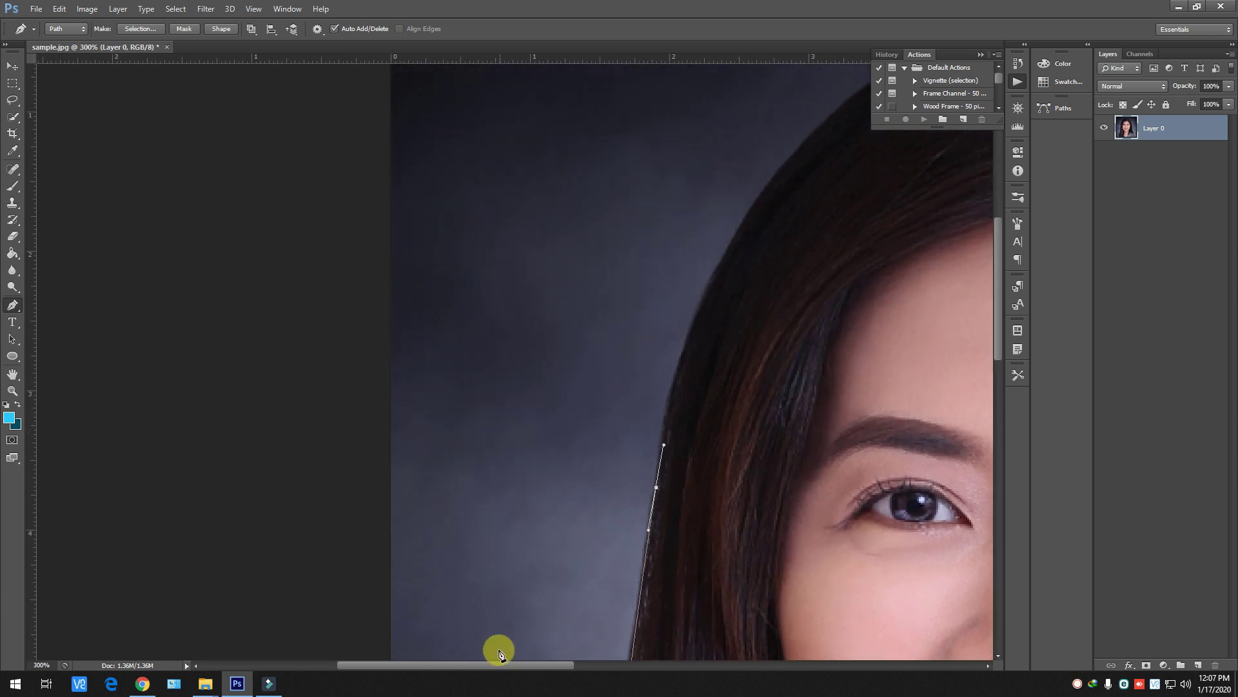
pyautogui.moveTo(503, 665); pyautogui.dragTo(547, 666)
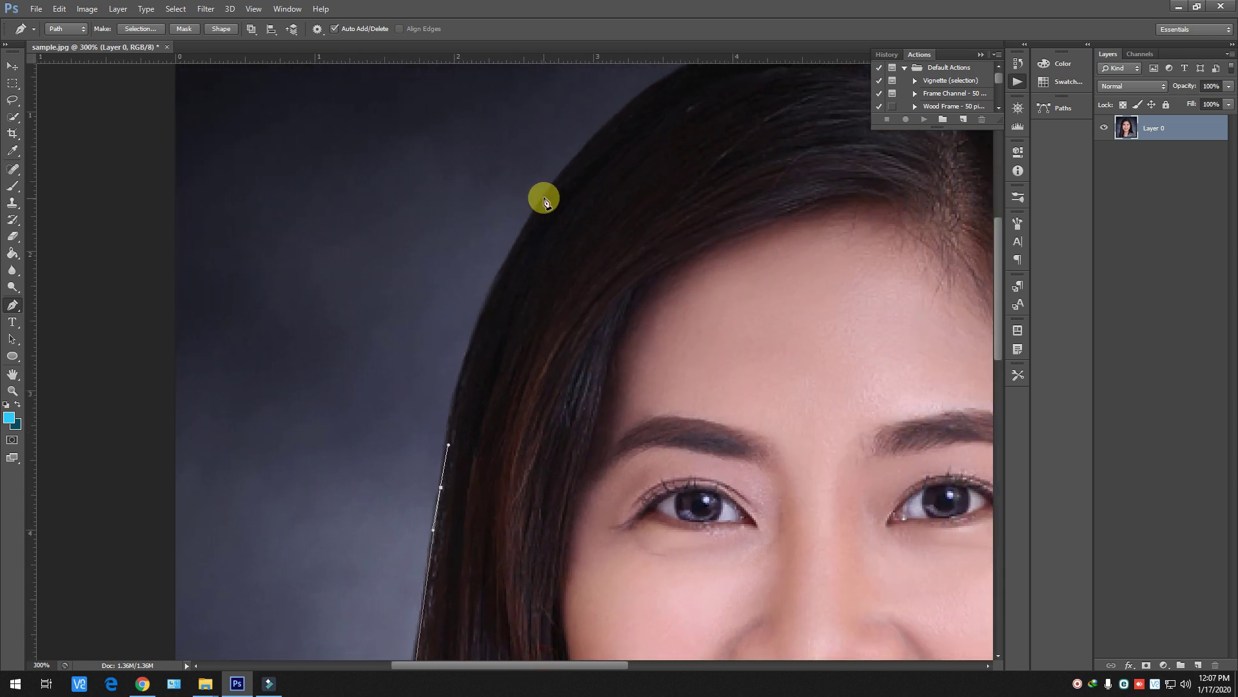
pyautogui.moveTo(545, 194); pyautogui.dragTo(613, 113)
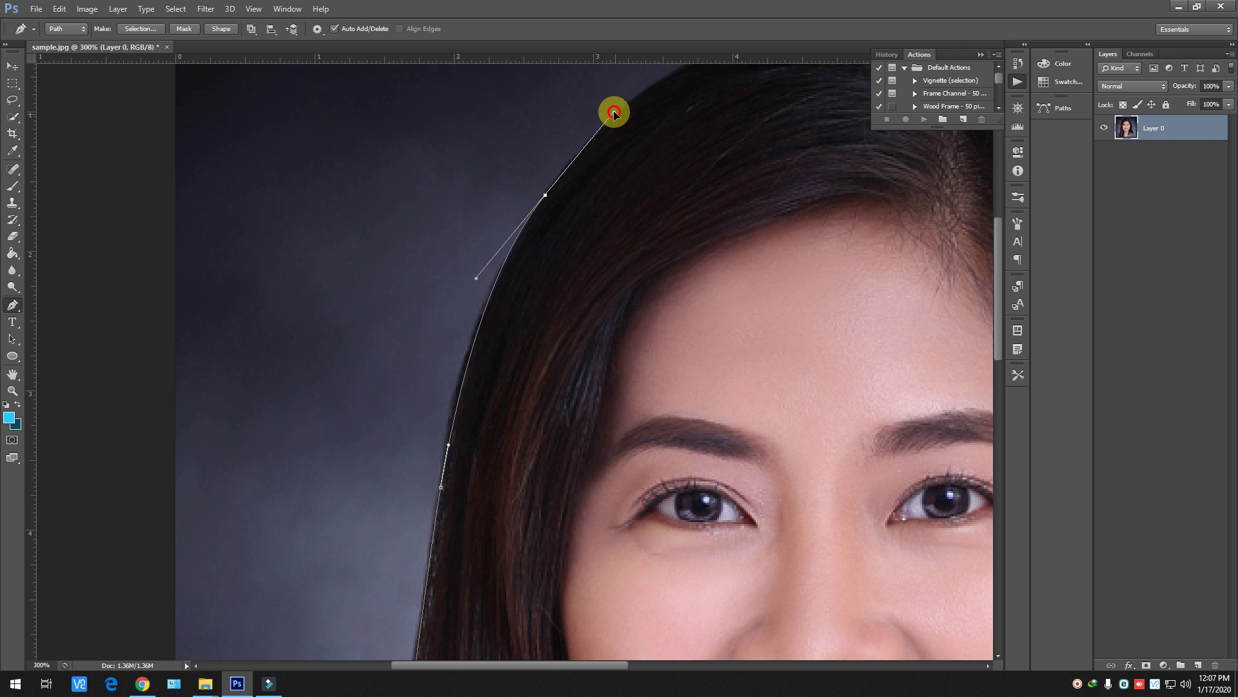
pyautogui.scroll(3, 677, 262)
pyautogui.moveTo(797, 128); pyautogui.dragTo(848, 123)
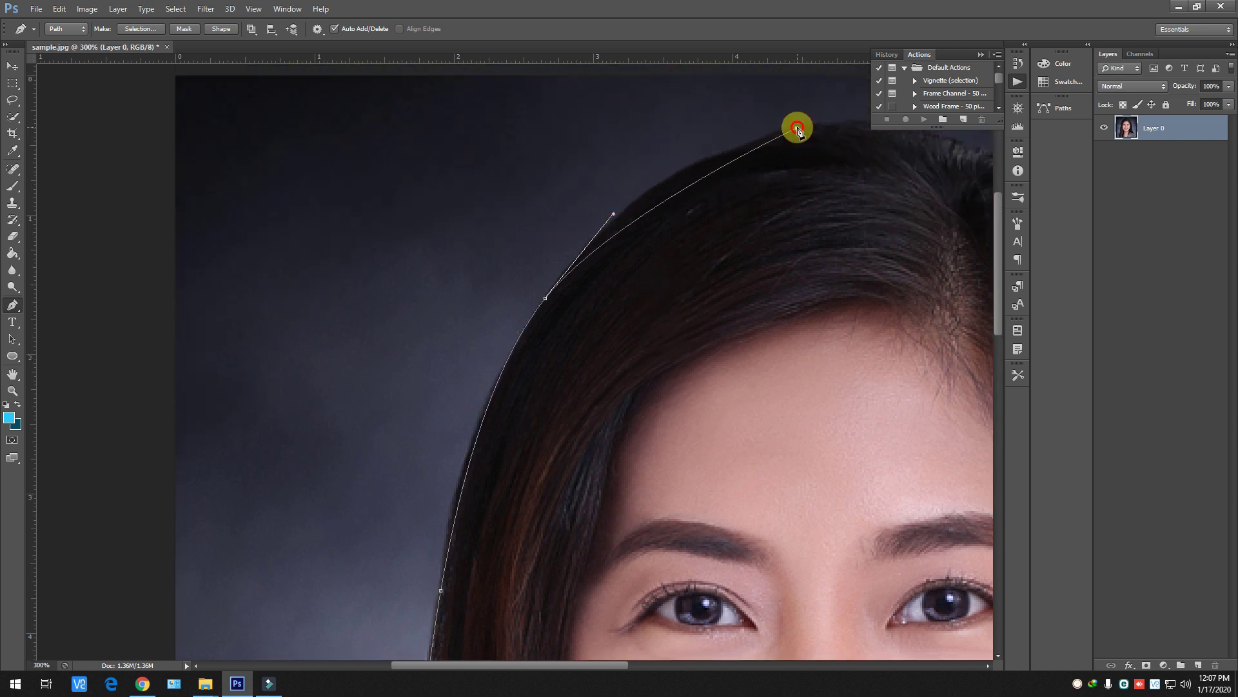
pyautogui.hotkey('ctrl', 'z')
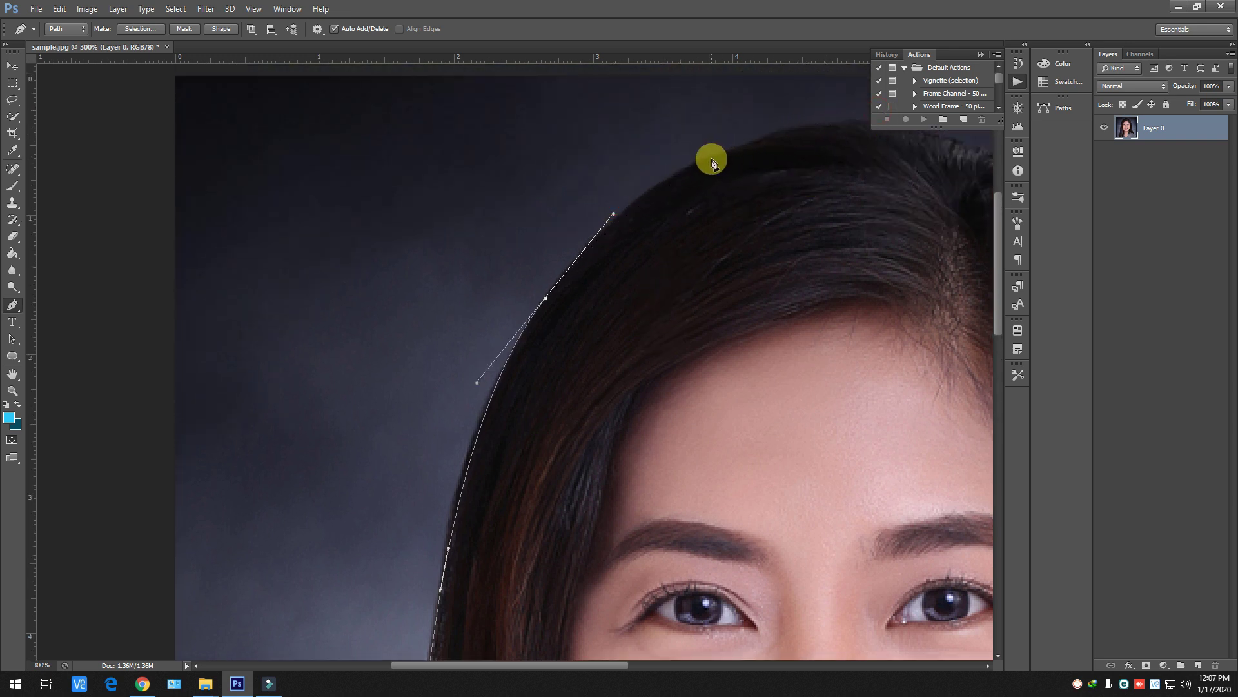
# Arch the path over the crown of the head with curved anchors.
pyautogui.moveTo(711, 157); pyautogui.dragTo(756, 147)
pyautogui.hscroll(5, 487, 664)
pyautogui.moveTo(466, 124)
pyautogui.mouseDown()
pyautogui.moveTo(510, 124)
pyautogui.moveTo(450, 122)
pyautogui.mouseUp()
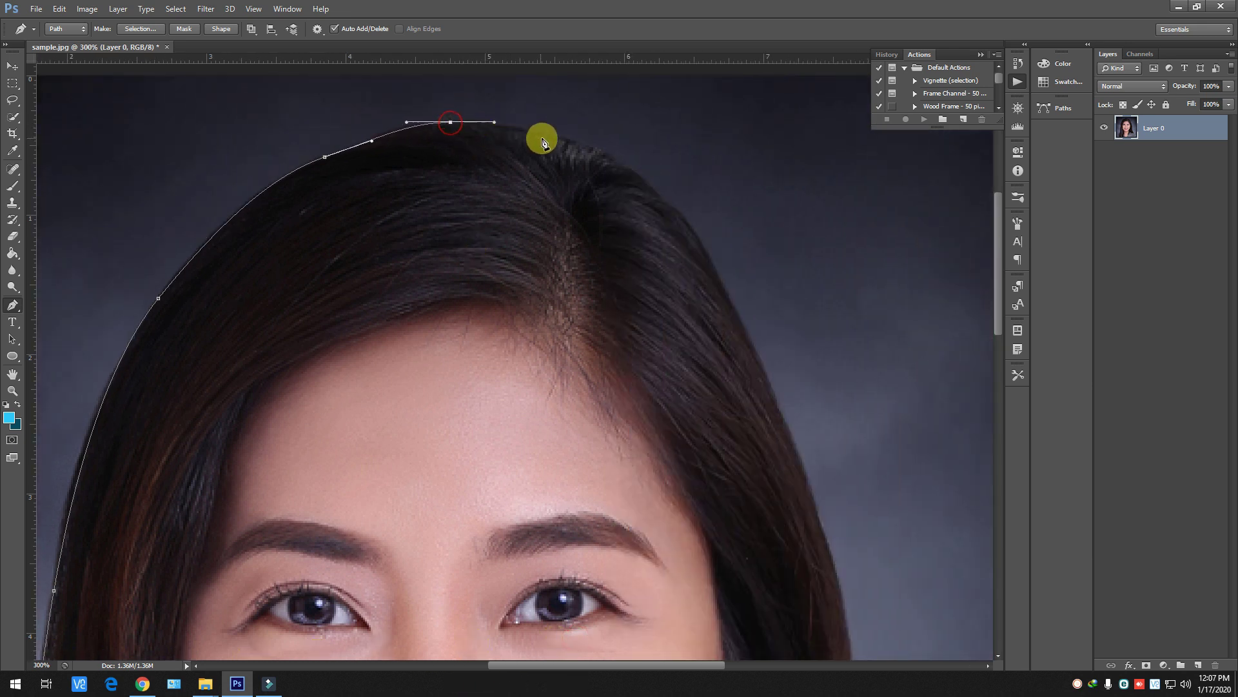
pyautogui.moveTo(558, 138); pyautogui.dragTo(590, 147)
pyautogui.moveTo(671, 206); pyautogui.dragTo(690, 227)
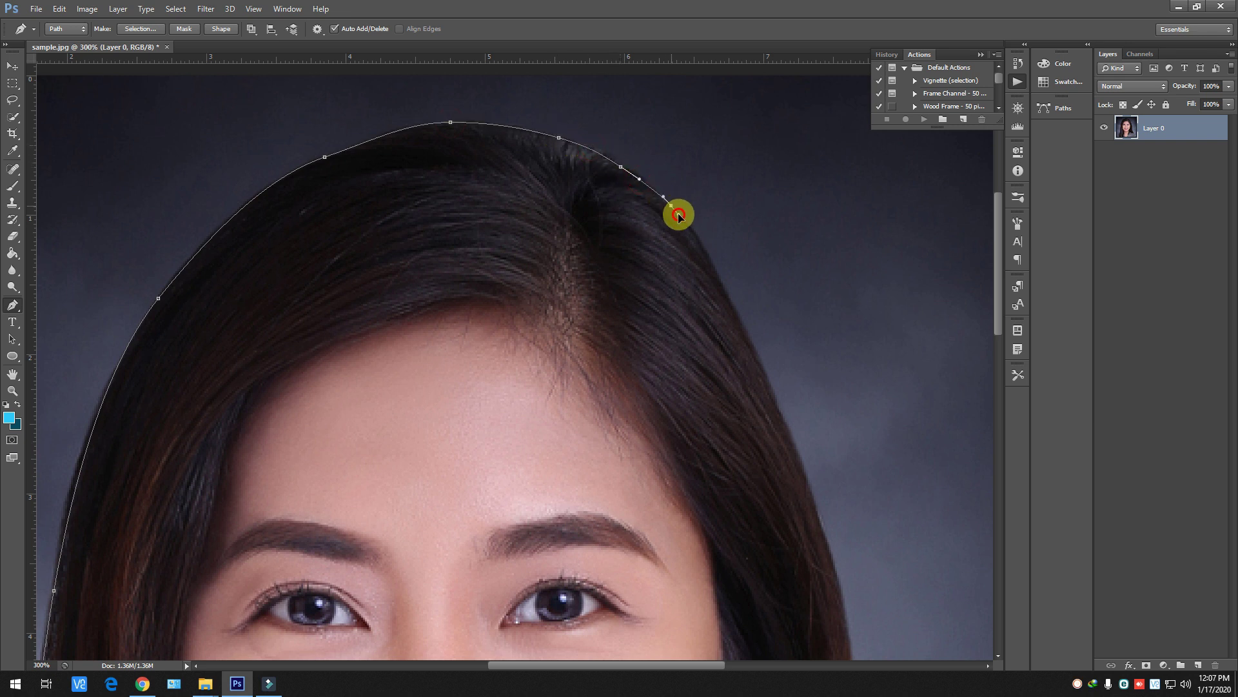
pyautogui.scroll(-3, 806, 387)
# Extend the path with anchors down the right edge of the hair.
pyautogui.click(734, 229)
pyautogui.click(765, 308)
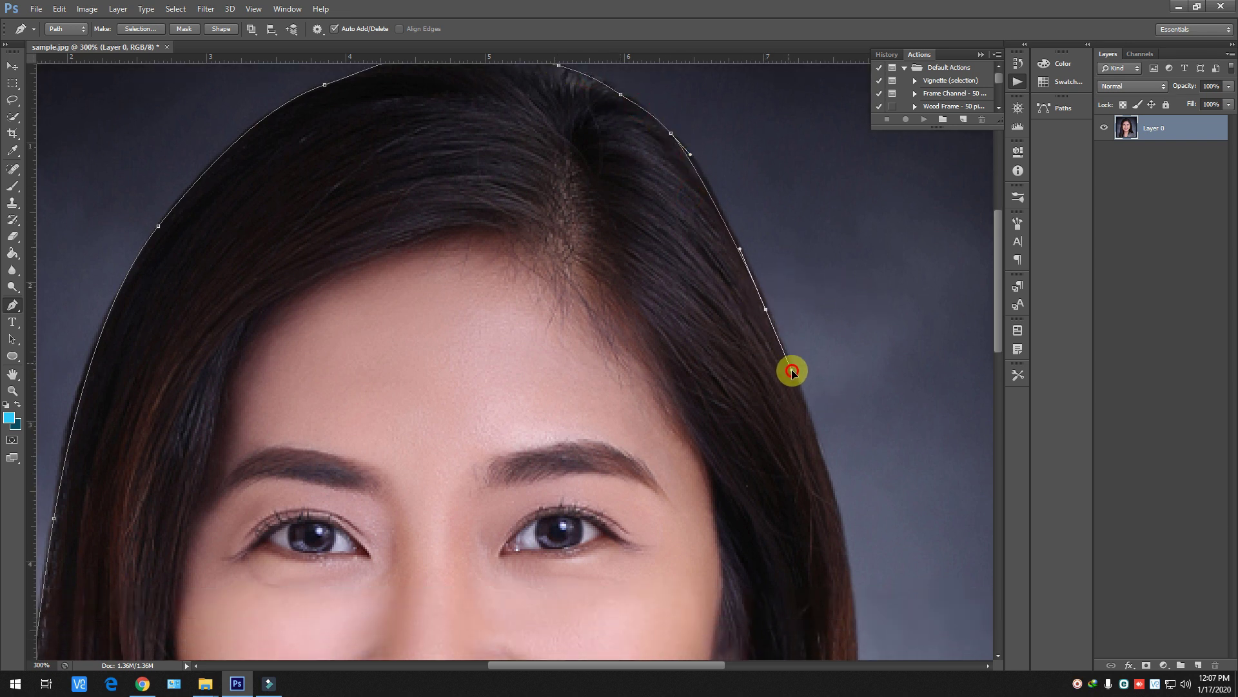
pyautogui.click(798, 389)
pyautogui.scroll(-3, 822, 410)
pyautogui.scroll(-1, 820, 418)
pyautogui.moveTo(854, 487); pyautogui.dragTo(860, 591)
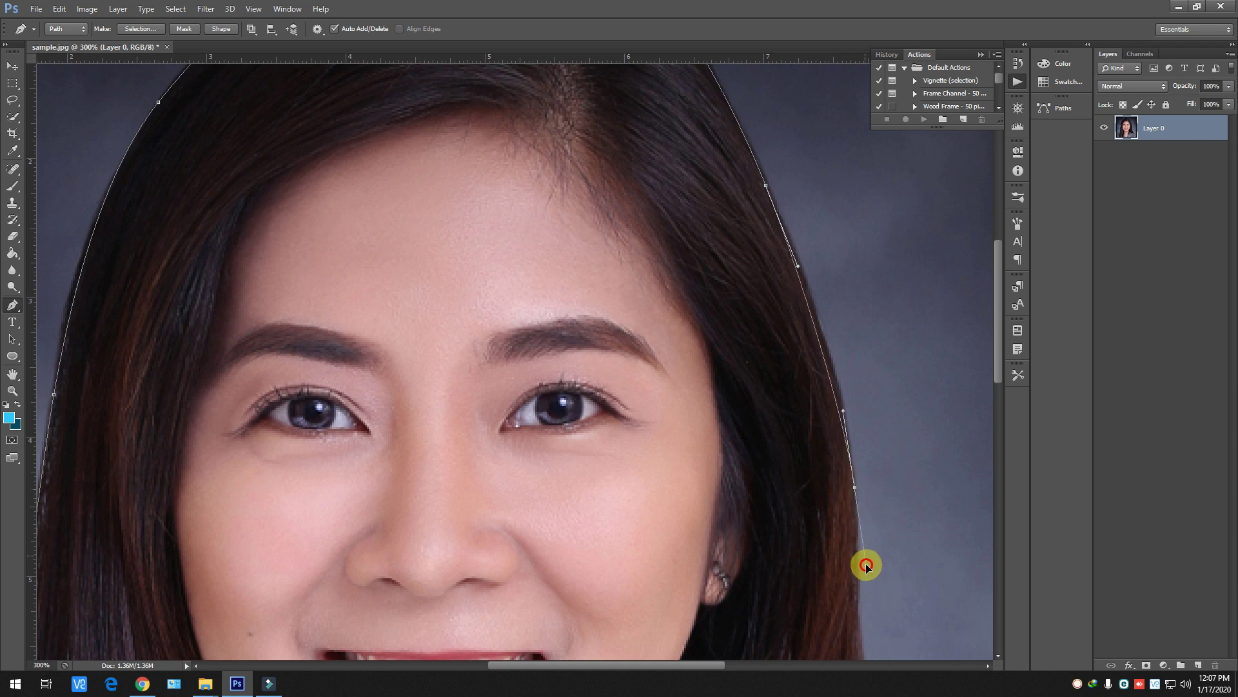
pyautogui.scroll(-5, 868, 516)
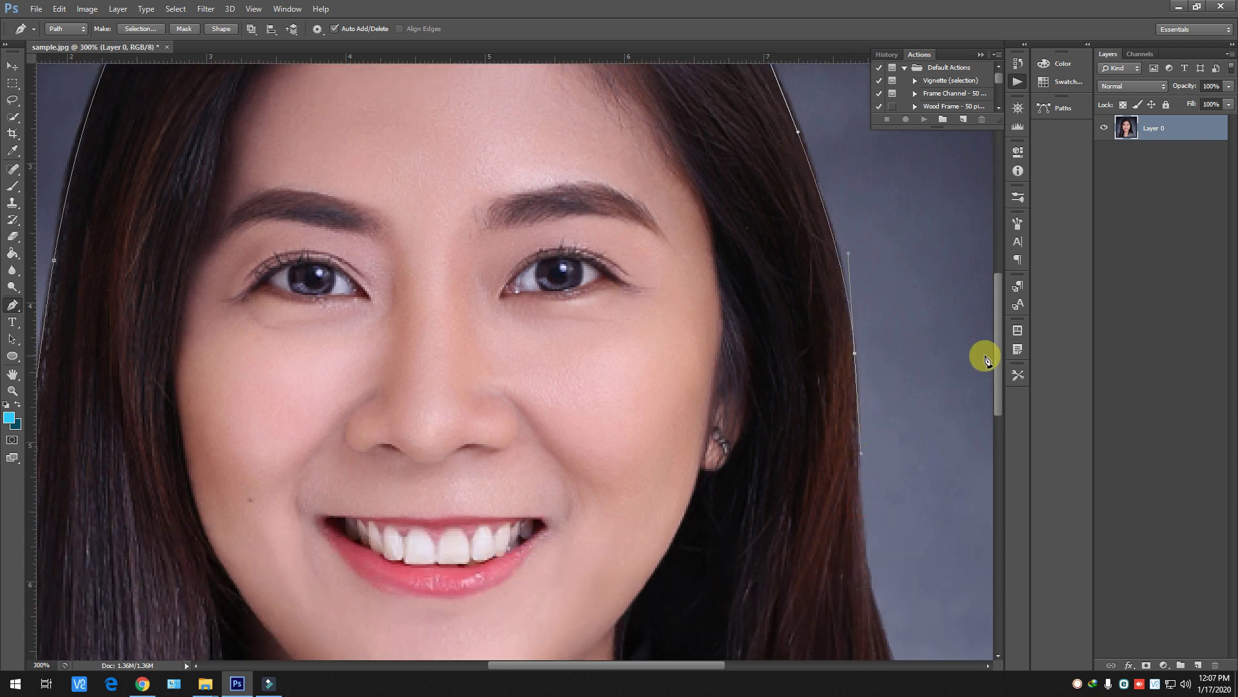
pyautogui.moveTo(996, 353); pyautogui.dragTo(997, 425)
pyautogui.moveTo(671, 665); pyautogui.dragTo(716, 665)
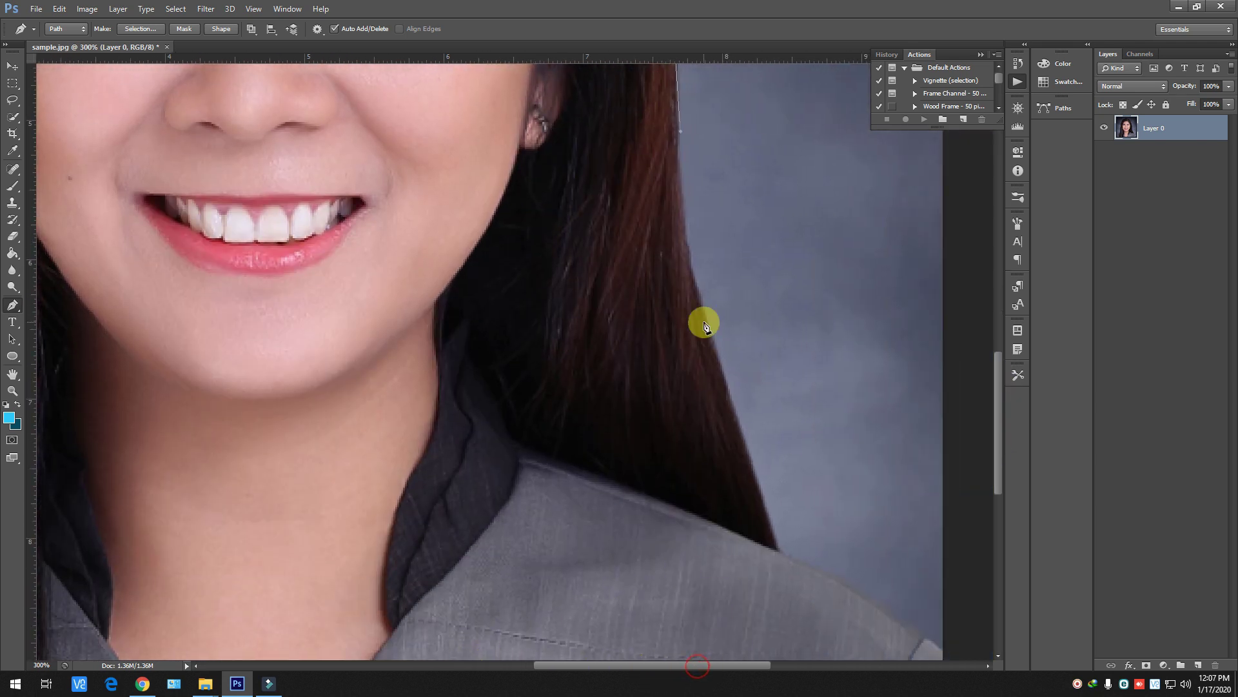
# Continue the path onto the right shoulder, ending with a corner point at its outer edge.
pyautogui.moveTo(688, 253); pyautogui.dragTo(703, 344)
pyautogui.moveTo(761, 497); pyautogui.dragTo(779, 554)
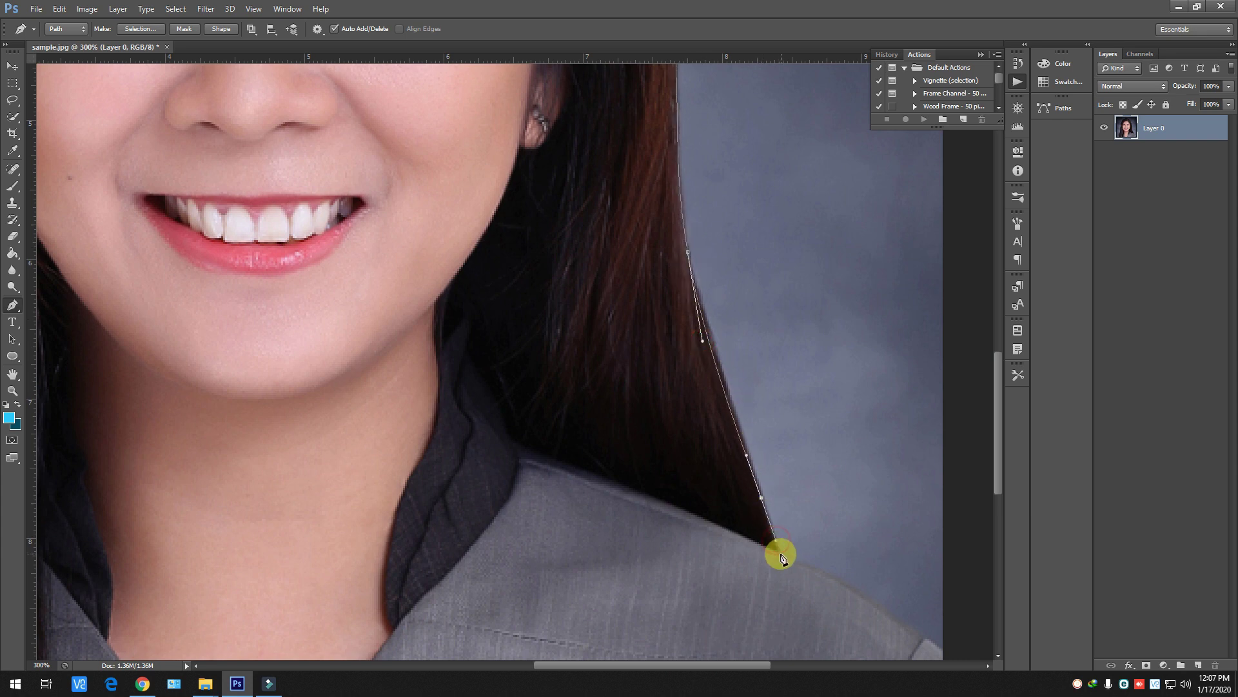
pyautogui.scroll(-3, 766, 561)
pyautogui.moveTo(732, 665); pyautogui.dragTo(795, 665)
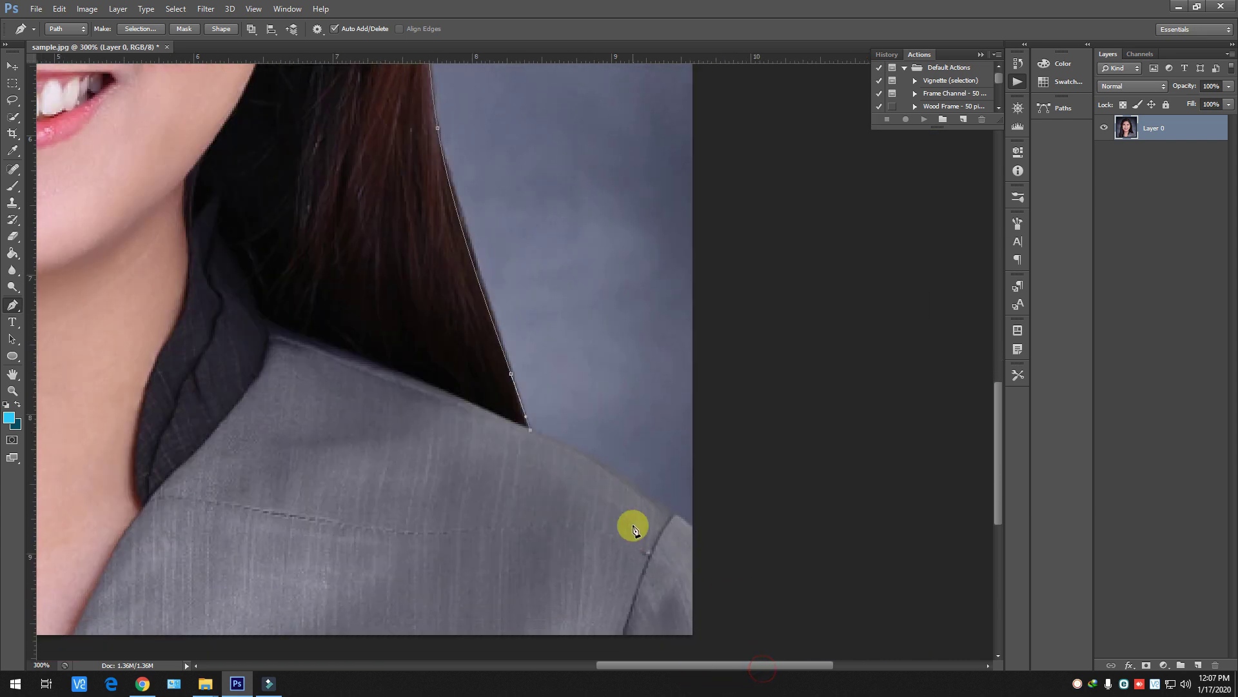
pyautogui.moveTo(639, 488); pyautogui.dragTo(673, 515)
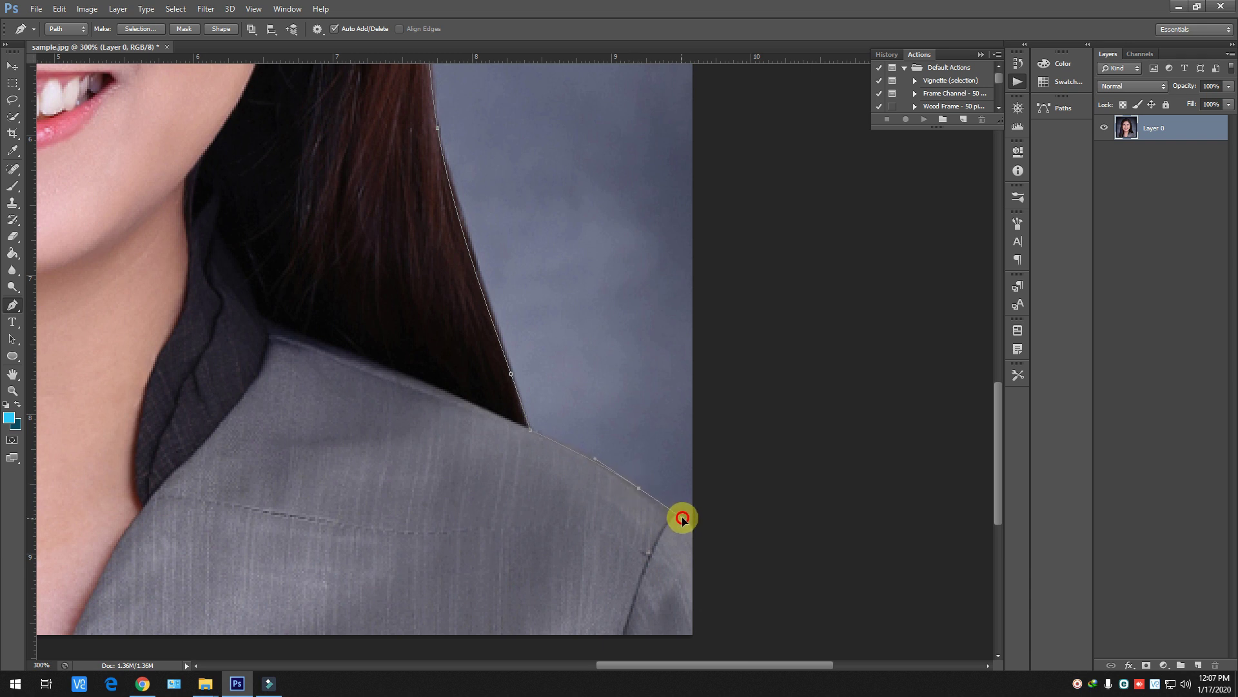
pyautogui.click(682, 518)
pyautogui.hotkey('ctrl', '-')
pyautogui.hotkey('ctrl', '-')
pyautogui.hotkey('ctrl', '-')
pyautogui.hotkey('ctrl', '-')
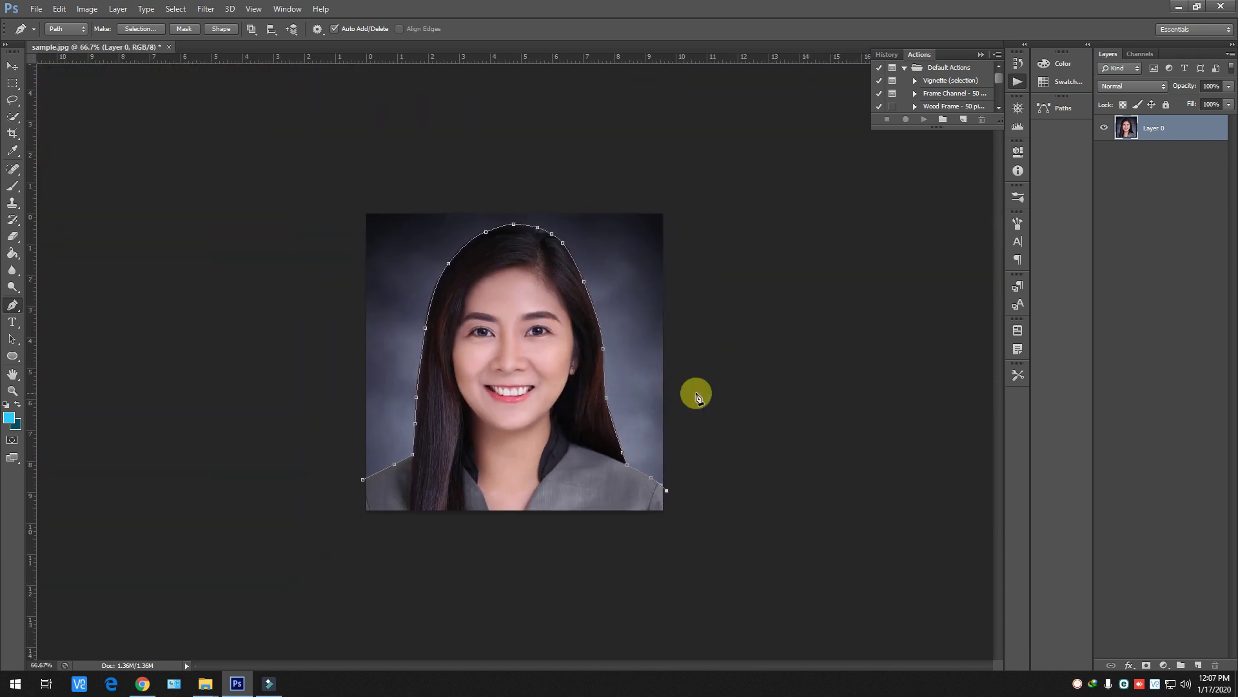
# Close the path by looping it around the outside of the photo's right, top and left sides.
pyautogui.moveTo(711, 315); pyautogui.dragTo(709, 205)
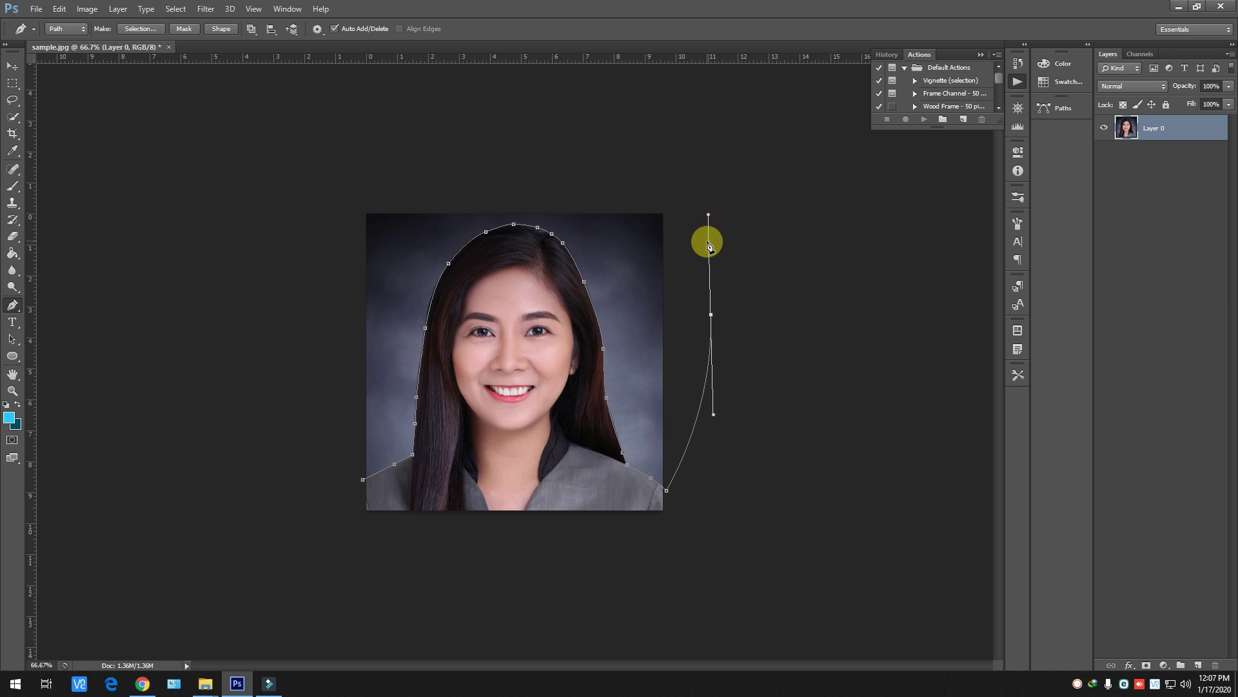
pyautogui.hotkey('ctrl', 'z')
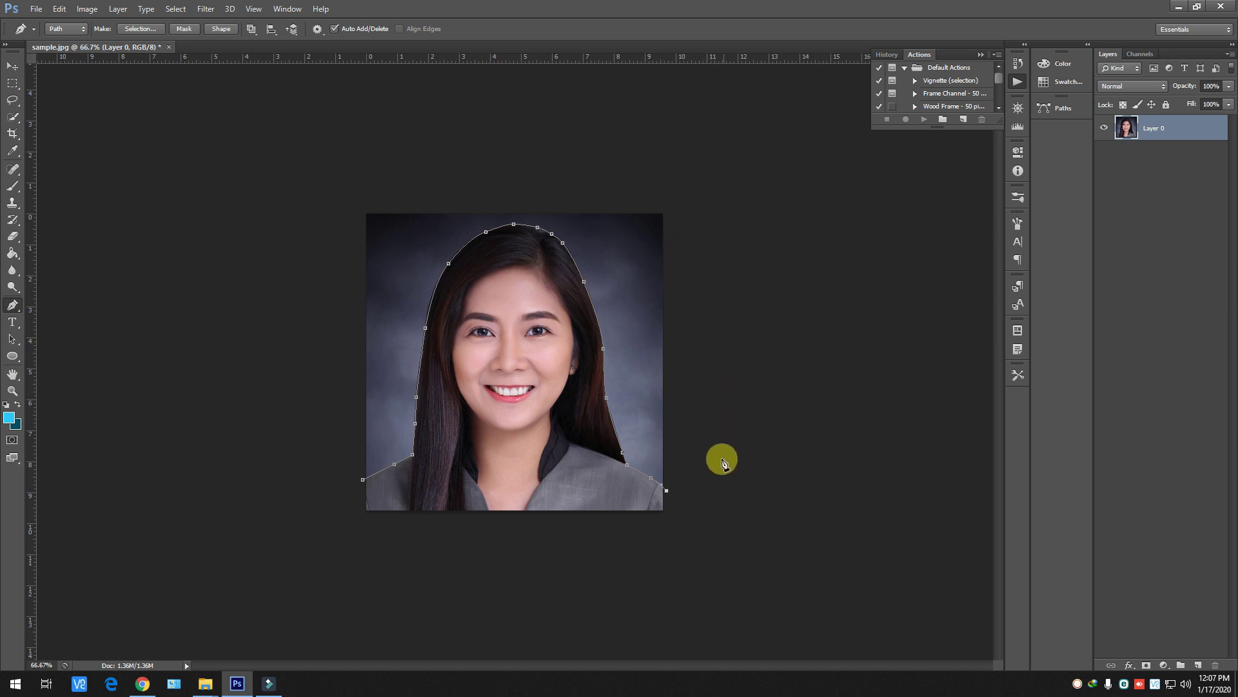
pyautogui.moveTo(695, 255)
pyautogui.mouseDown()
pyautogui.moveTo(682, 158)
pyautogui.moveTo(376, 158)
pyautogui.mouseUp()
pyautogui.moveTo(328, 170); pyautogui.dragTo(307, 182)
pyautogui.moveTo(306, 274); pyautogui.dragTo(307, 305)
pyautogui.moveTo(320, 369); pyautogui.dragTo(332, 445)
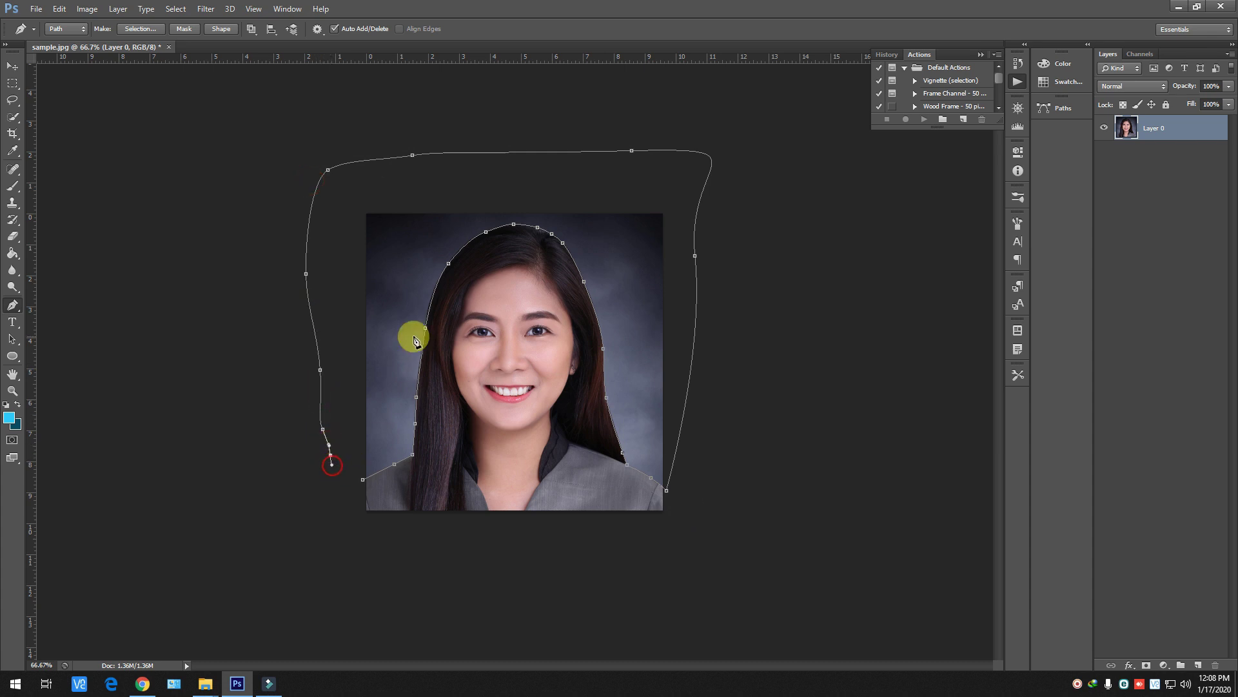
# Turn the path into a selection with Make Selection and delete the gray backdrop.
pyautogui.rightClick(415, 315)
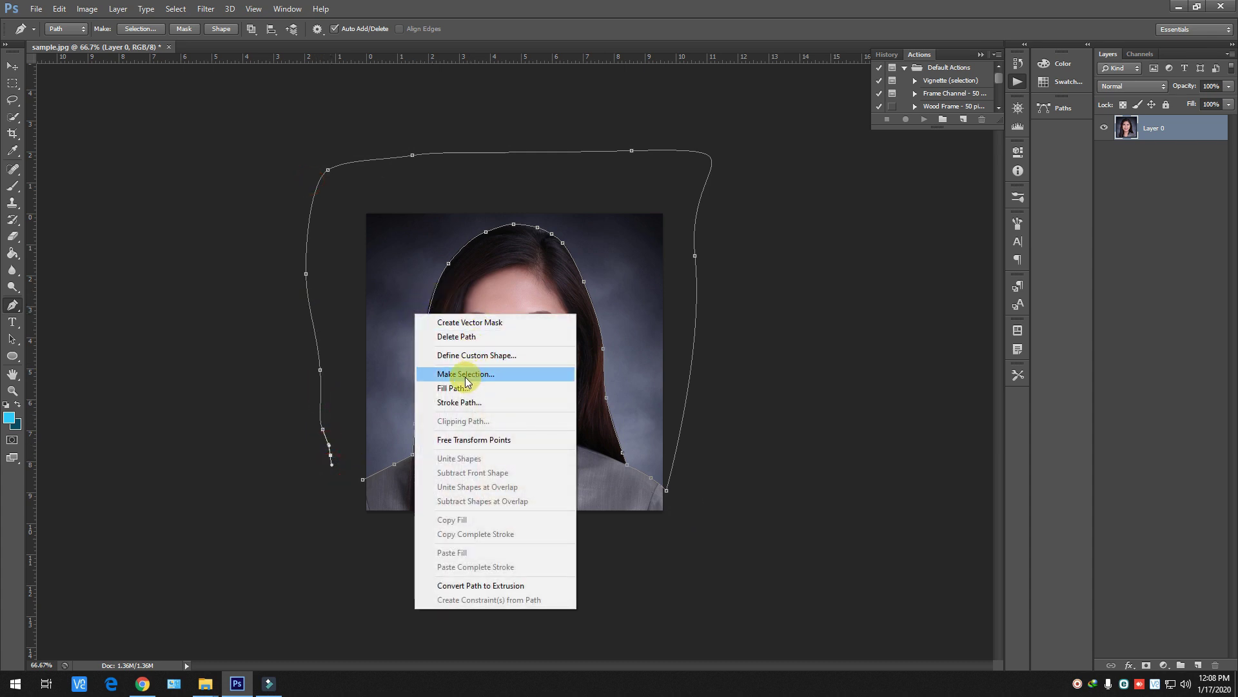
pyautogui.click(465, 374)
pyautogui.click(700, 203)
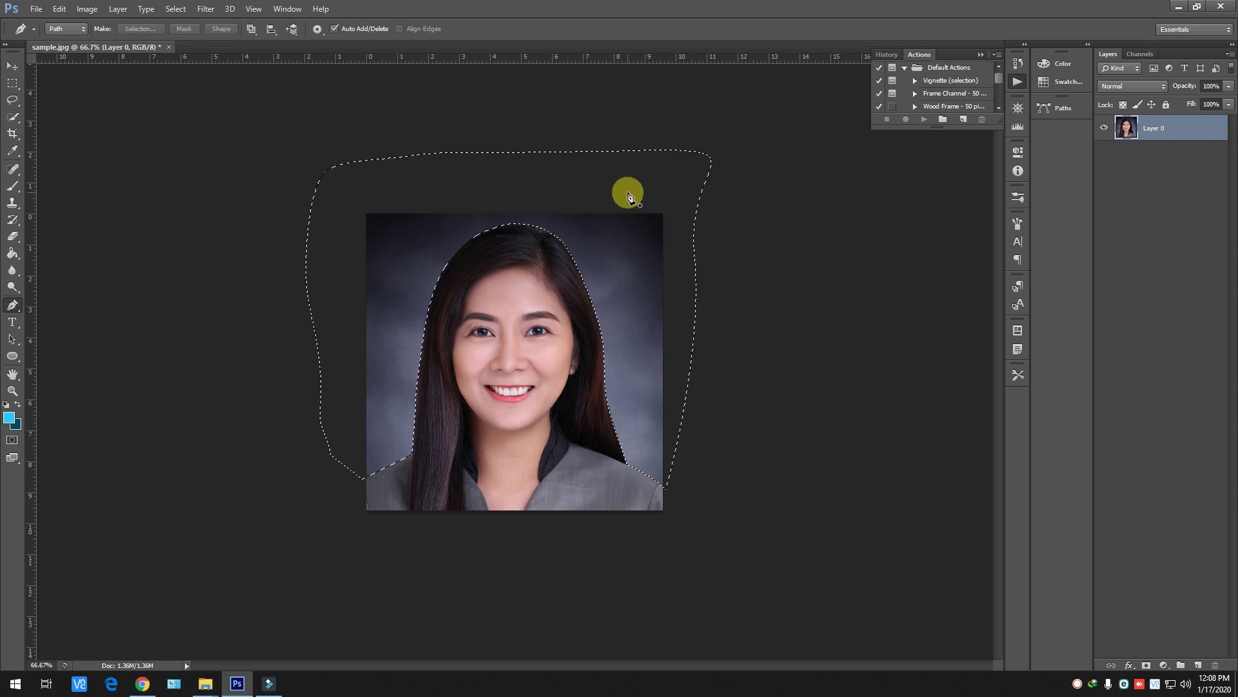
pyautogui.press('Delete')
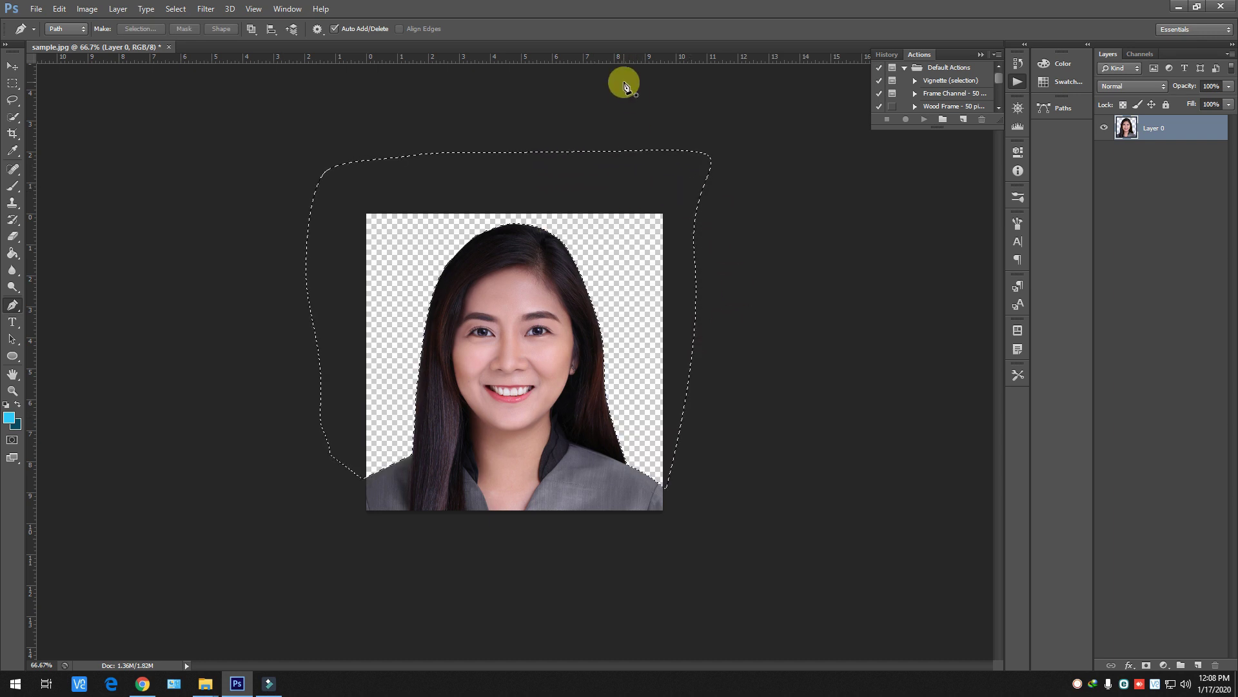
# Clear the selection, add a new empty layer, and move Layer 0 above it.
pyautogui.click(12, 83)
pyautogui.click(556, 146)
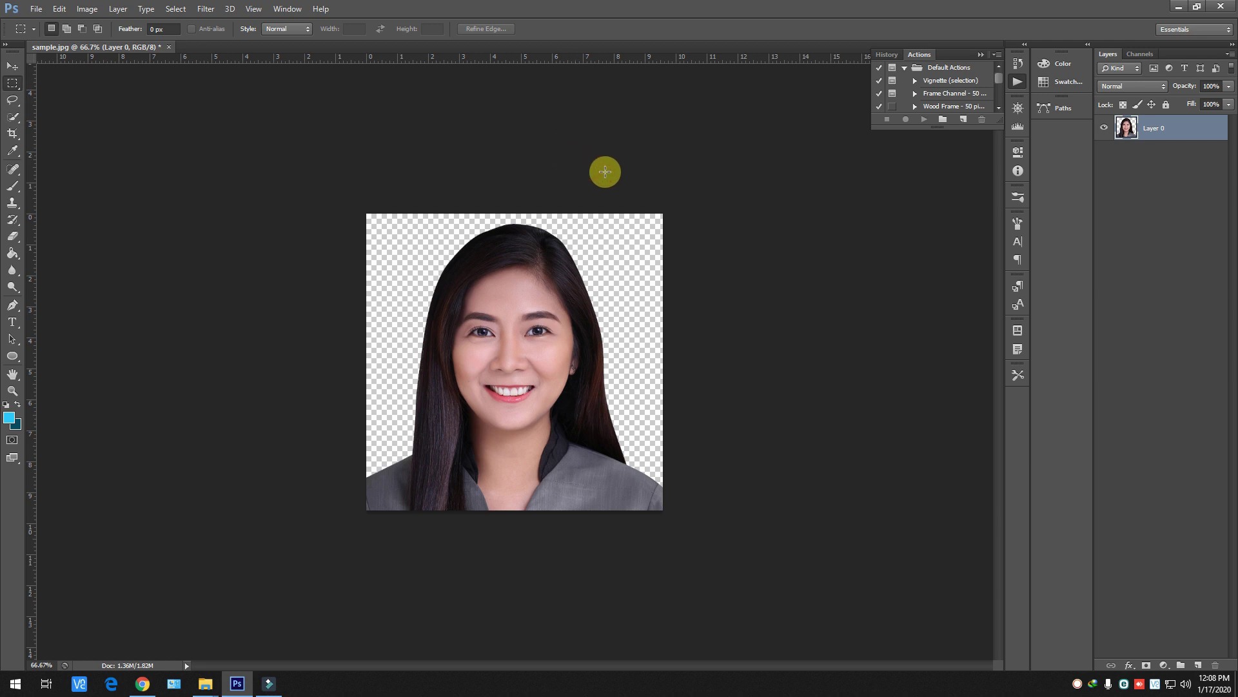
pyautogui.hotkey('ctrl', '+')
pyautogui.hotkey('ctrl', '+')
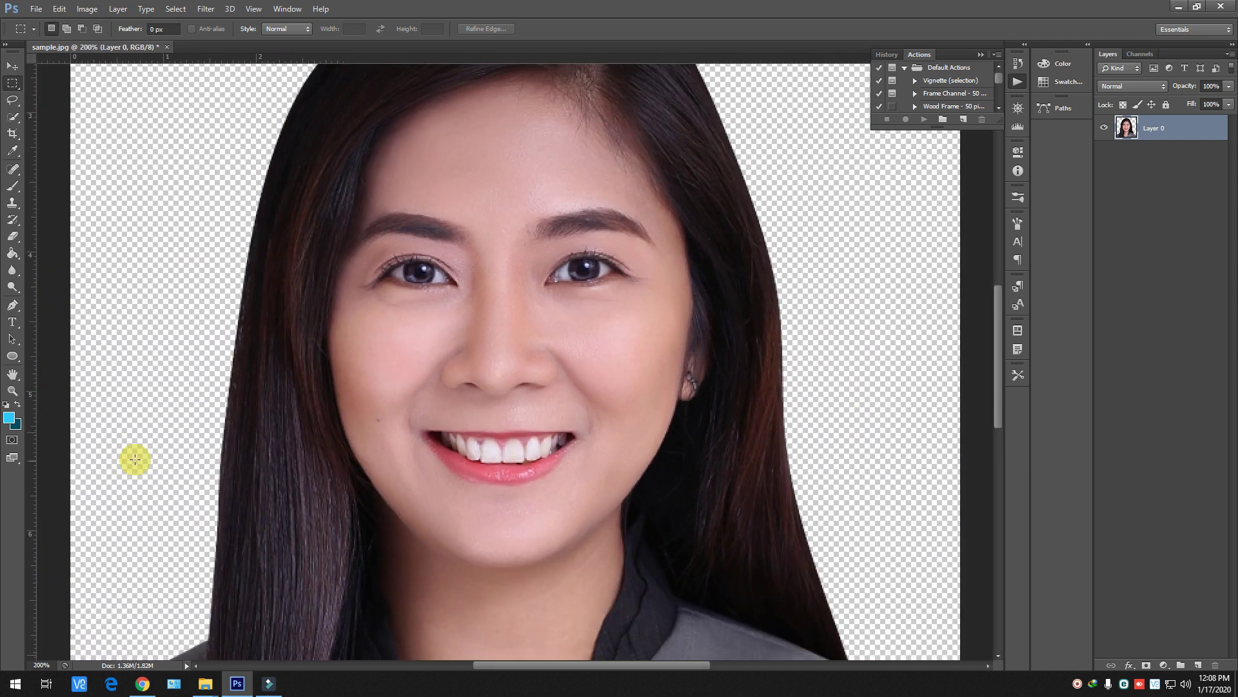
pyautogui.hotkey('ctrl', '-')
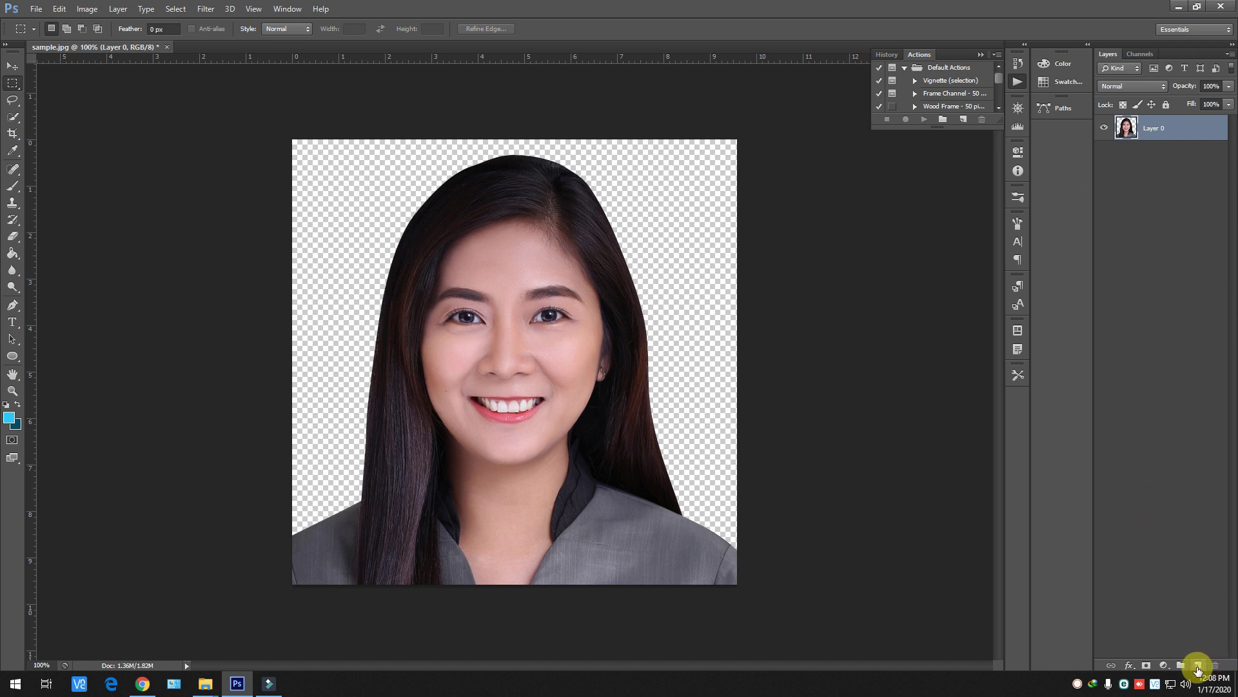
pyautogui.click(1195, 665)
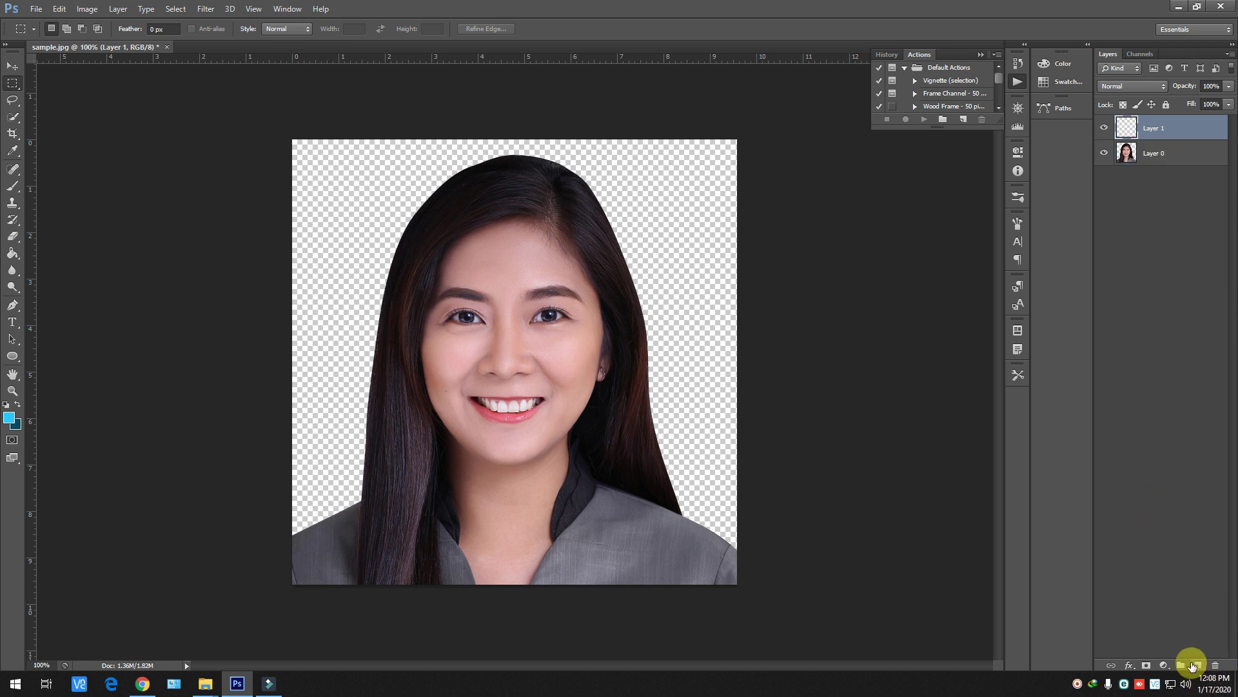
pyautogui.moveTo(1165, 150); pyautogui.dragTo(1156, 156)
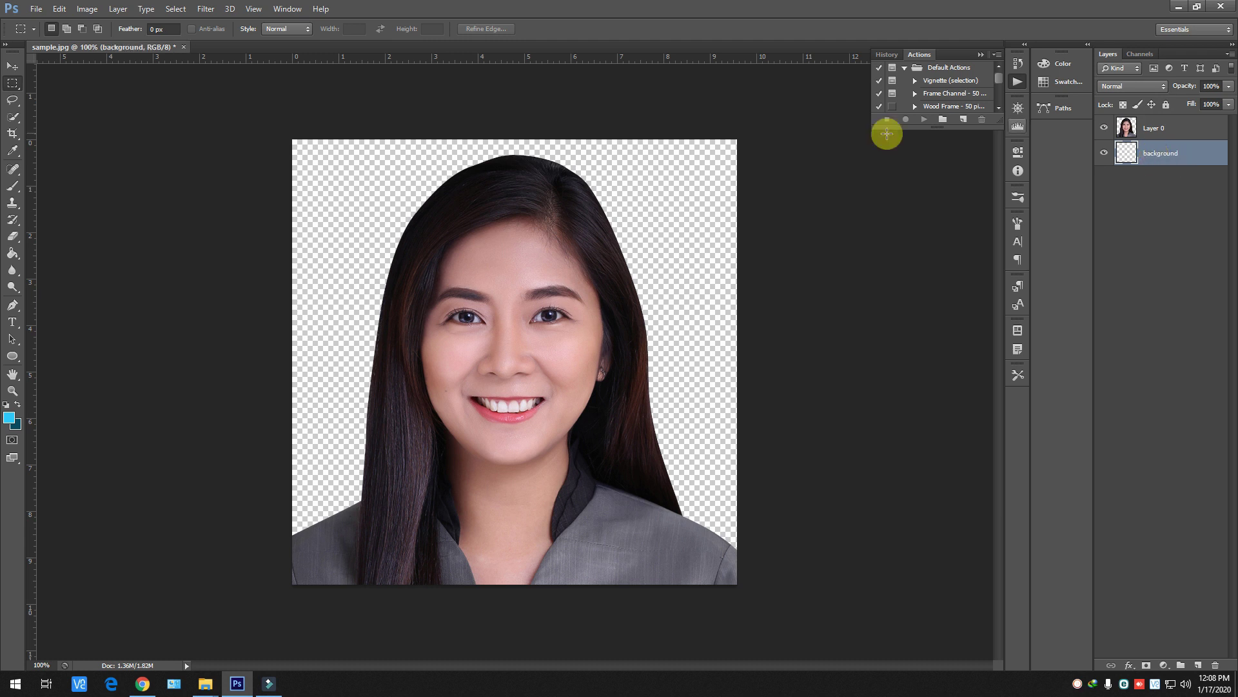
# Fill the background layer with light blue #ccf3ff using the Paint Bucket tool.
pyautogui.click(9, 254)
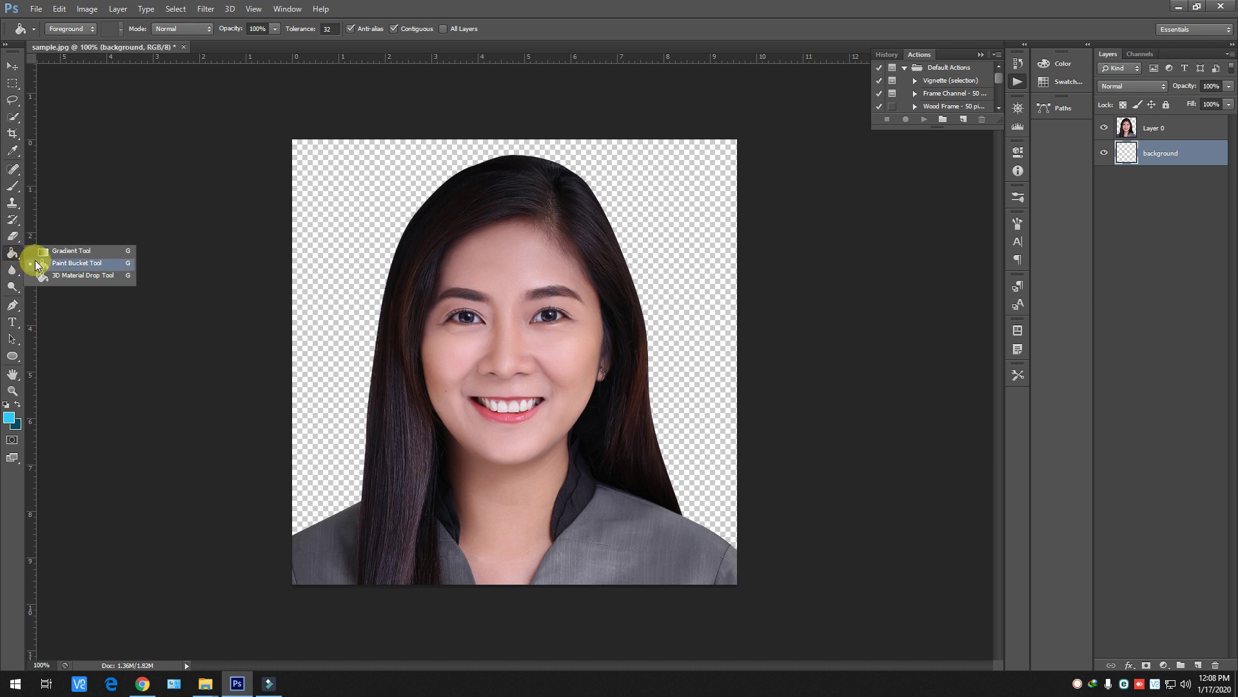
pyautogui.click(58, 264)
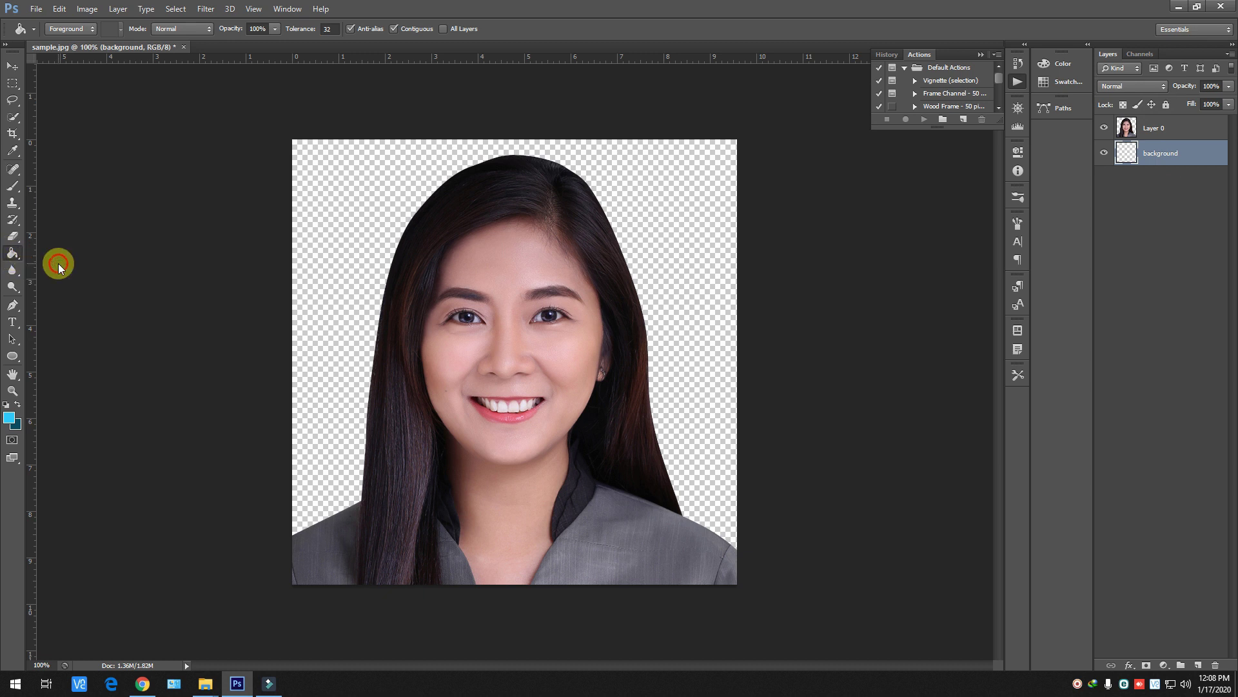
pyautogui.click(9, 416)
pyautogui.click(890, 193)
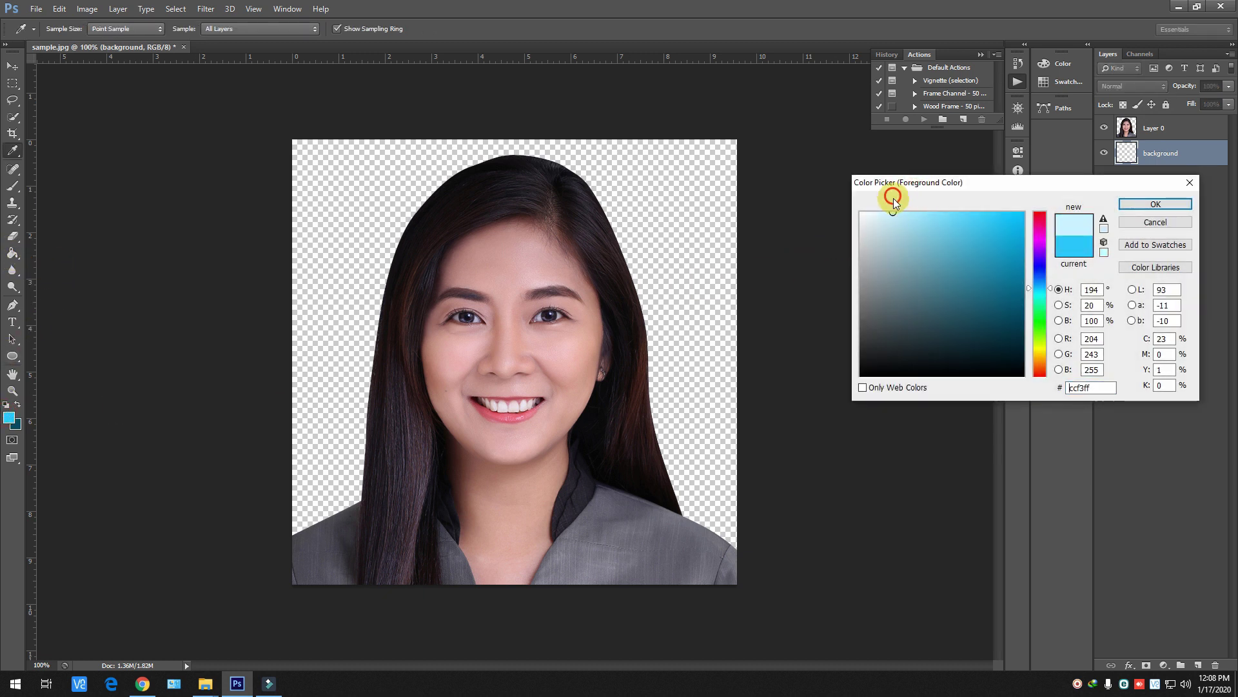
pyautogui.press('Return')
pyautogui.click(638, 239)
pyautogui.hotkey('ctrl', '-')
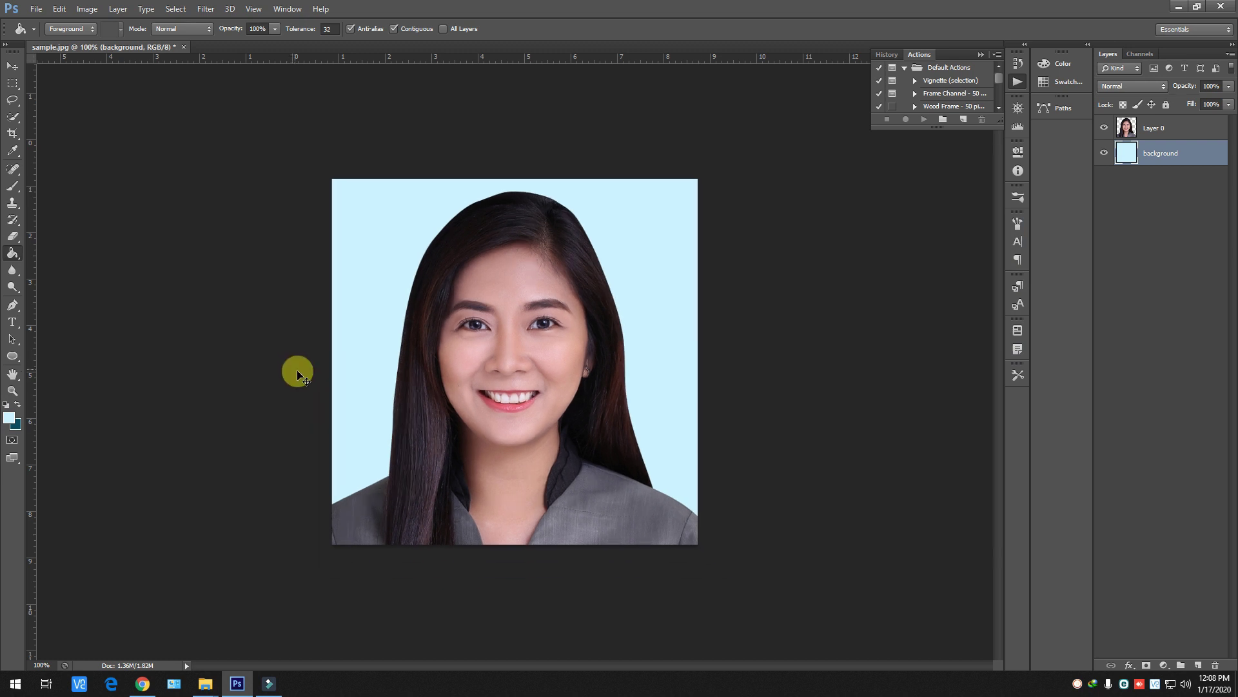
pyautogui.hotkey('ctrl', '-')
pyautogui.hotkey('ctrl', '+')
pyautogui.hotkey('ctrl', '+')
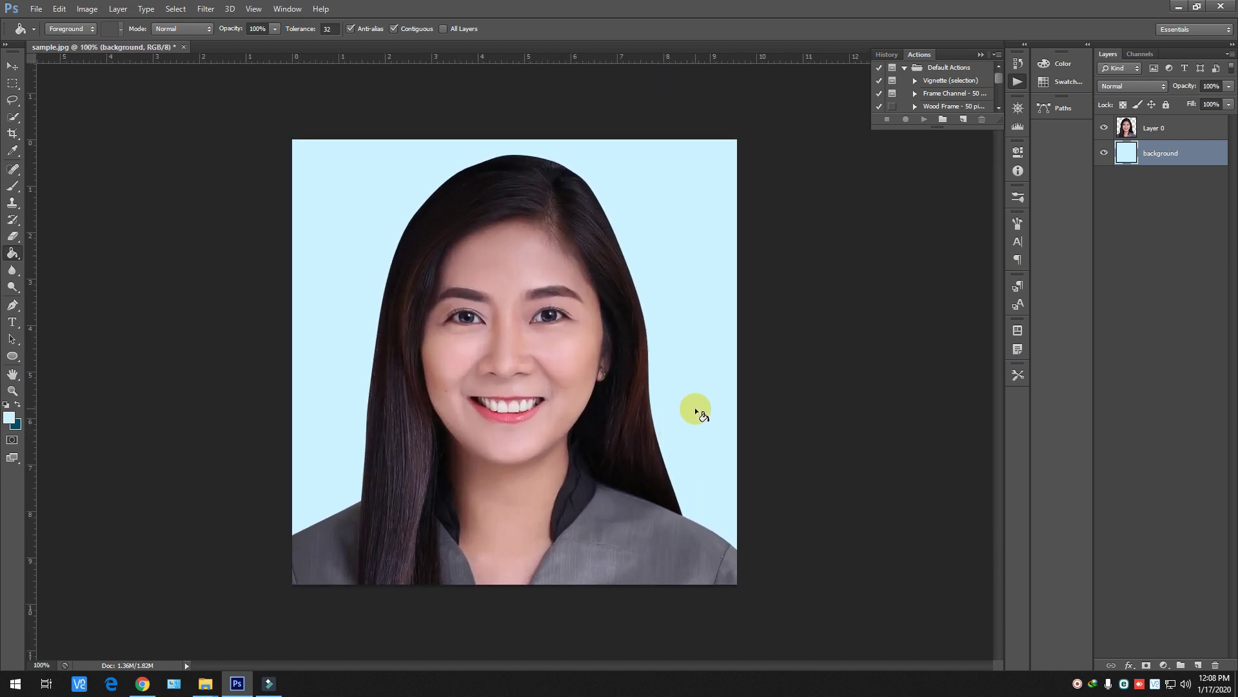
pyautogui.hotkey('ctrl', '-')
pyautogui.hotkey('ctrl', '+')
pyautogui.hotkey('ctrl', '+')
pyautogui.hotkey('ctrl', '-')
pyautogui.hotkey('ctrl', '-')
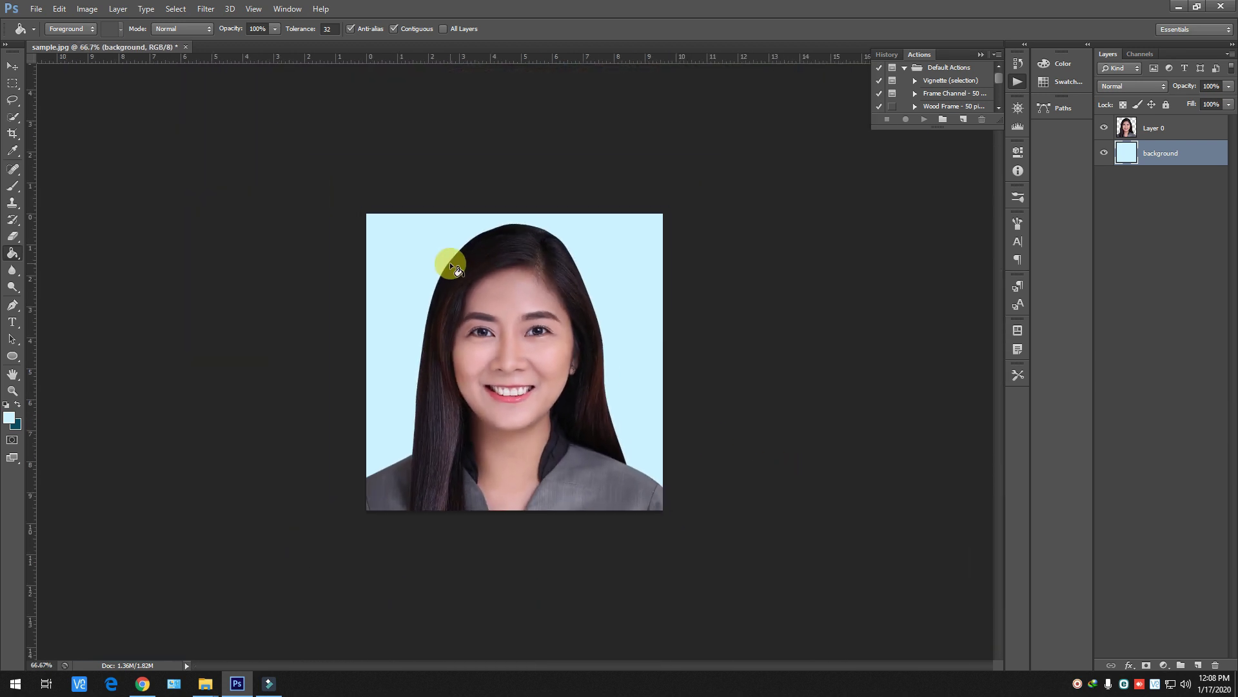